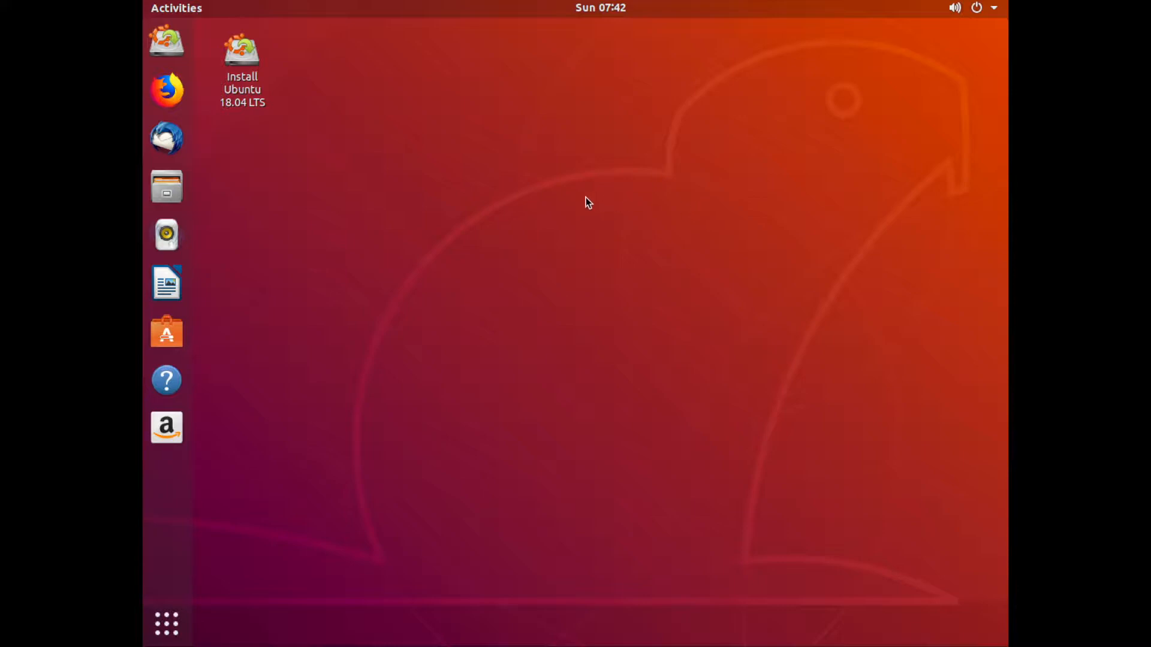
Launch the Install Ubuntu 18.04 LTS installer from the desktop.
{"action": "left_click", "coordinate": [249, 80]}
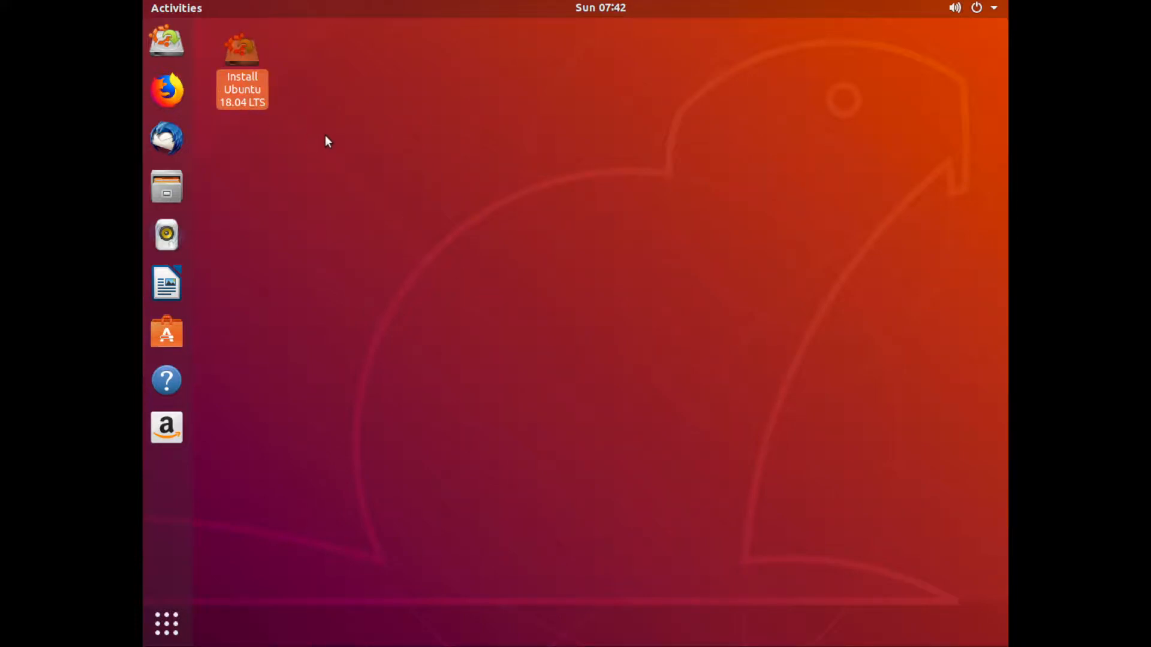
{"action": "left_click", "coordinate": [243, 127]}
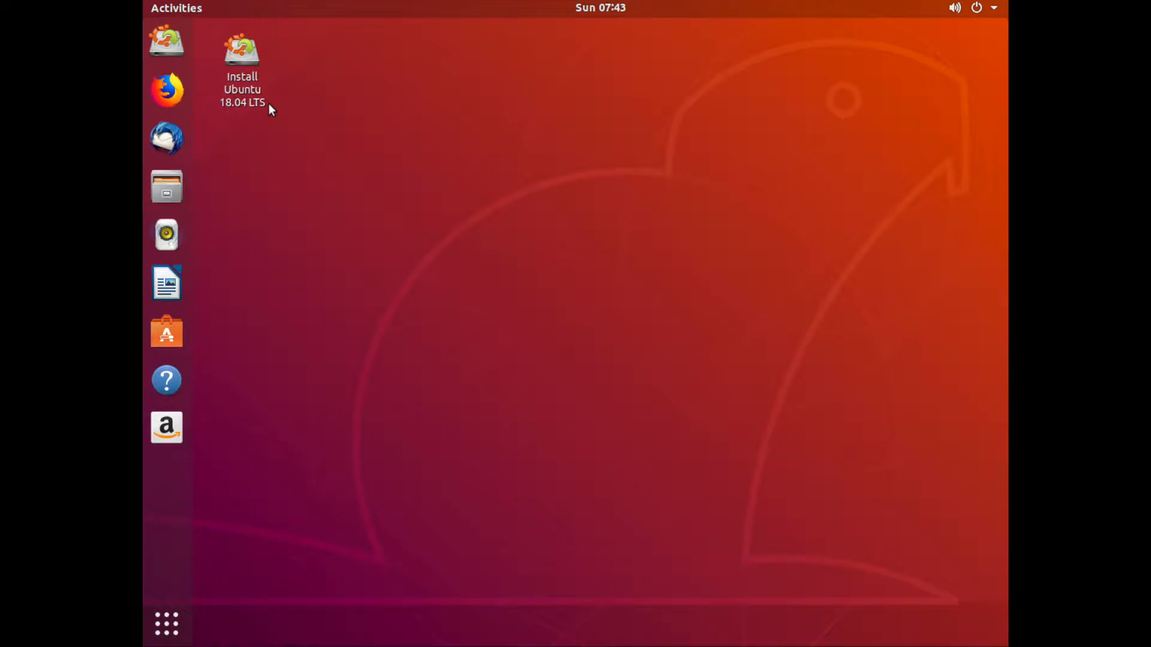
{"action": "double_click", "coordinate": [235, 59]}
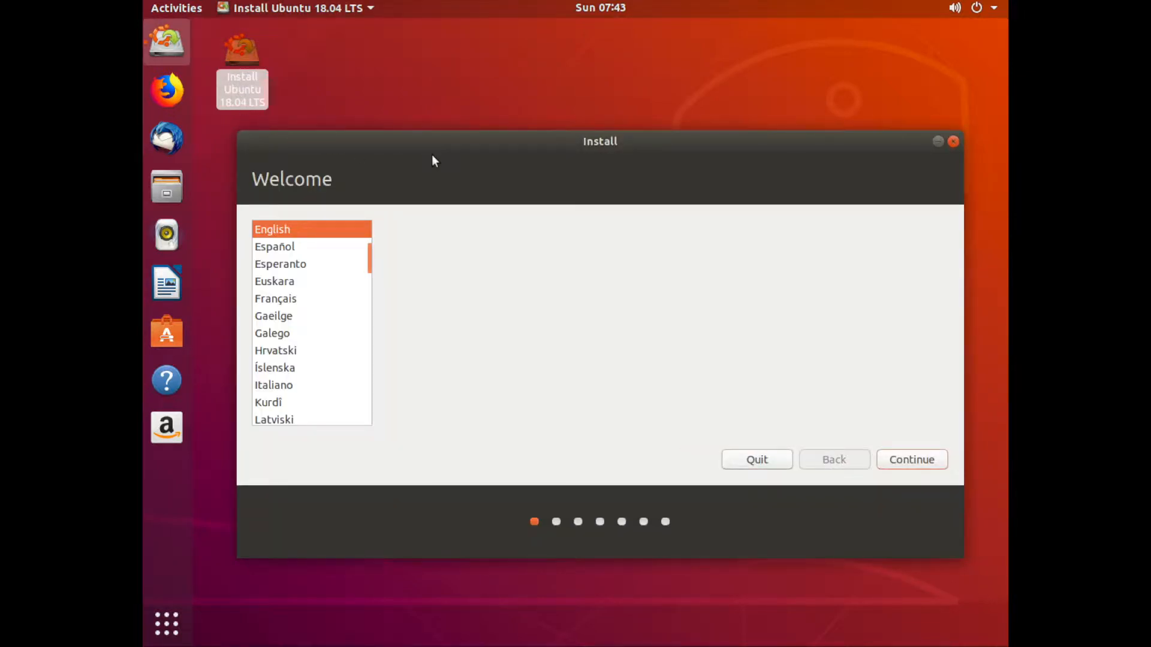
Try several installer languages, settle on English, and continue to the keyboard layout page.
{"action": "left_click_drag", "start_coordinate": [488, 149], "coordinate": [465, 136]}
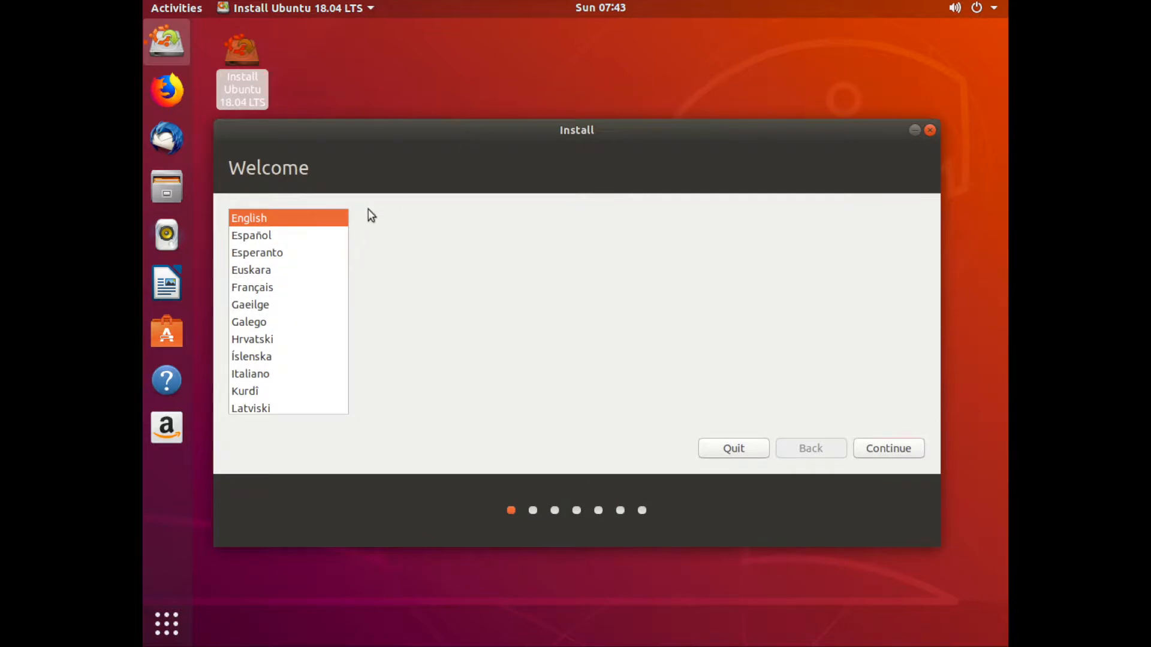
{"action": "left_click", "coordinate": [255, 288]}
{"action": "left_click", "coordinate": [264, 238]}
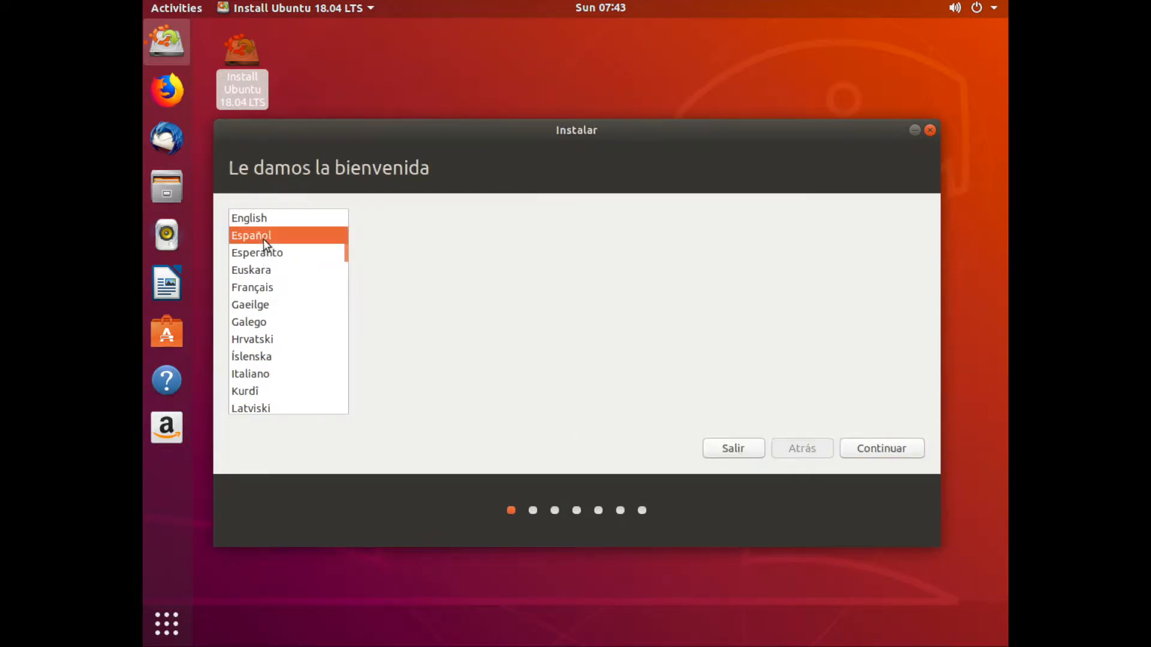
{"action": "left_click", "coordinate": [259, 359]}
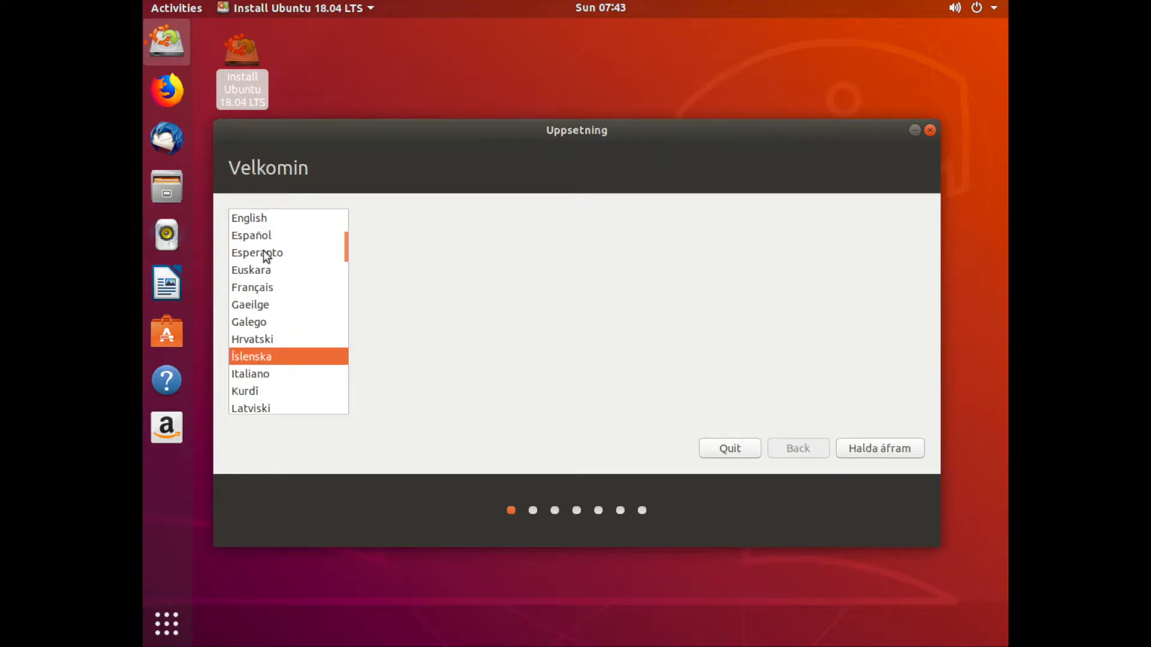
{"action": "left_click", "coordinate": [255, 217]}
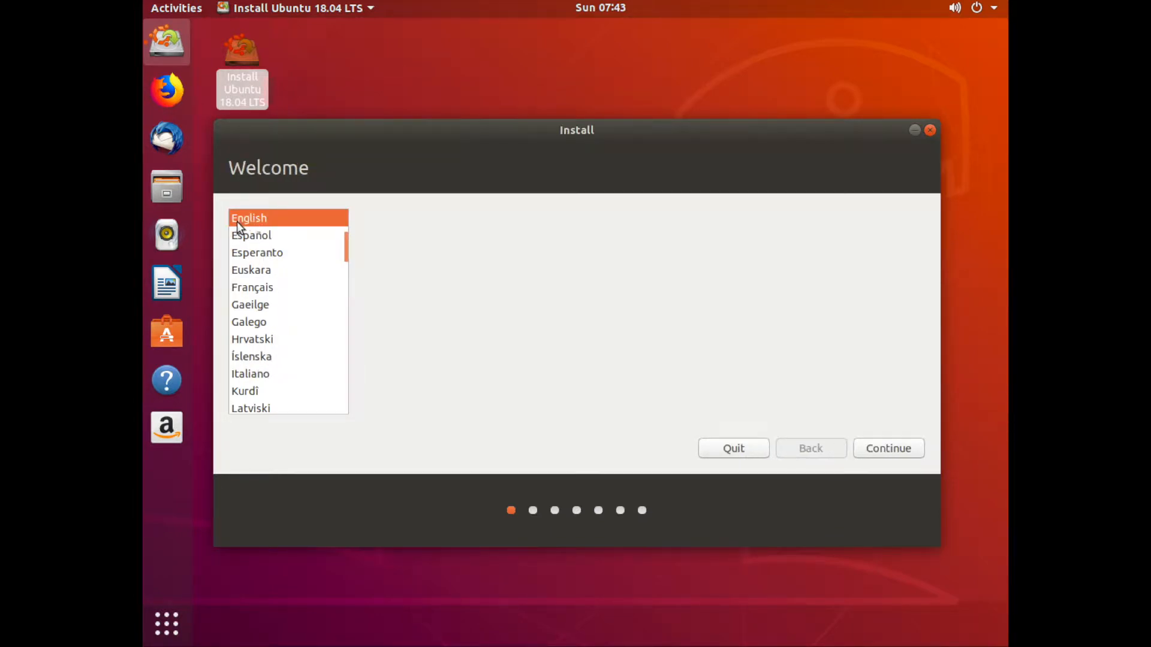
{"action": "left_click", "coordinate": [884, 454]}
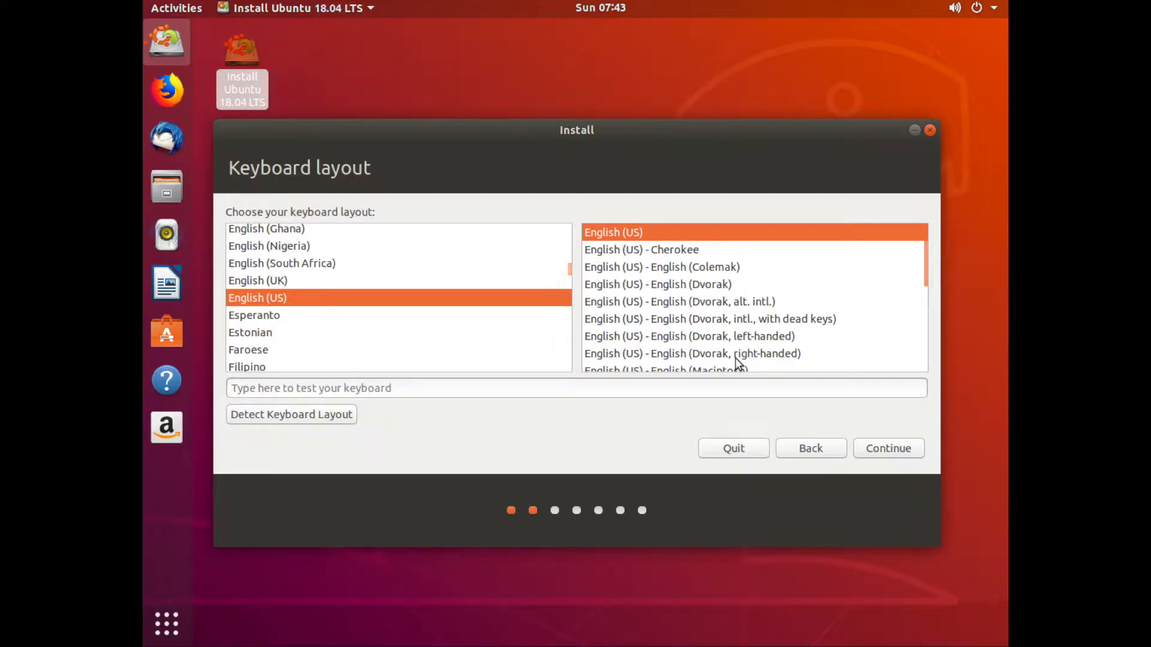
Keep the English (US) keyboard layout and continue to the updates and other software page.
{"action": "scroll", "coordinate": [416, 331], "scroll_direction": "down", "scroll_amount": 1}
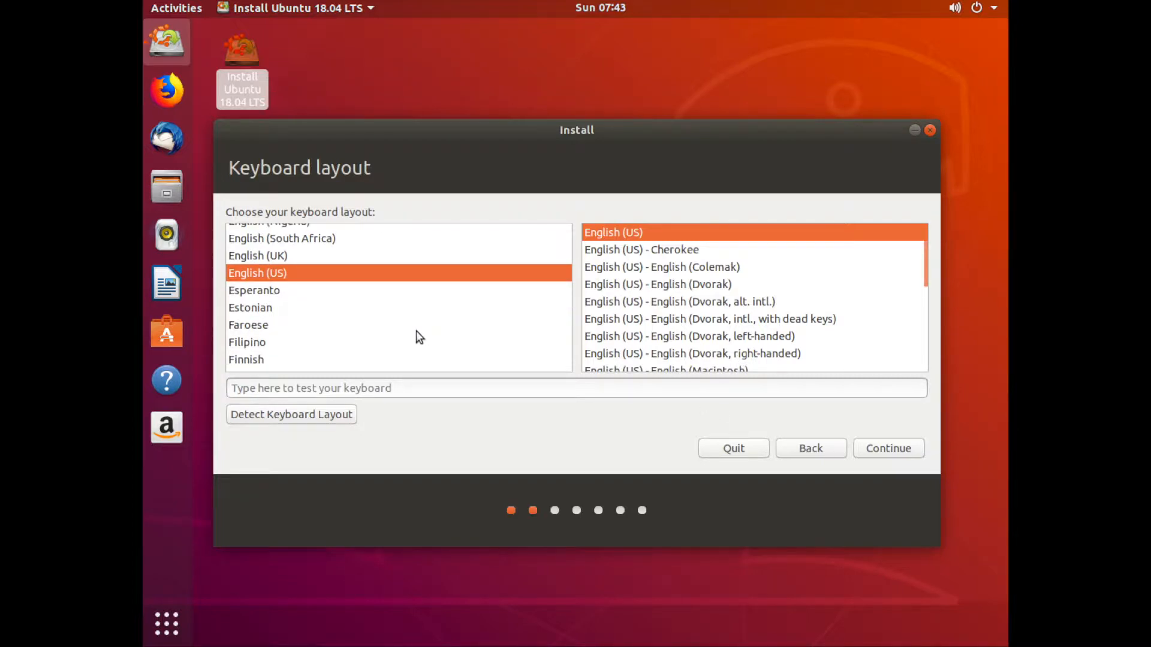
{"action": "scroll", "coordinate": [416, 326], "scroll_direction": "up", "scroll_amount": 3}
{"action": "scroll", "coordinate": [418, 331], "scroll_direction": "up", "scroll_amount": 4}
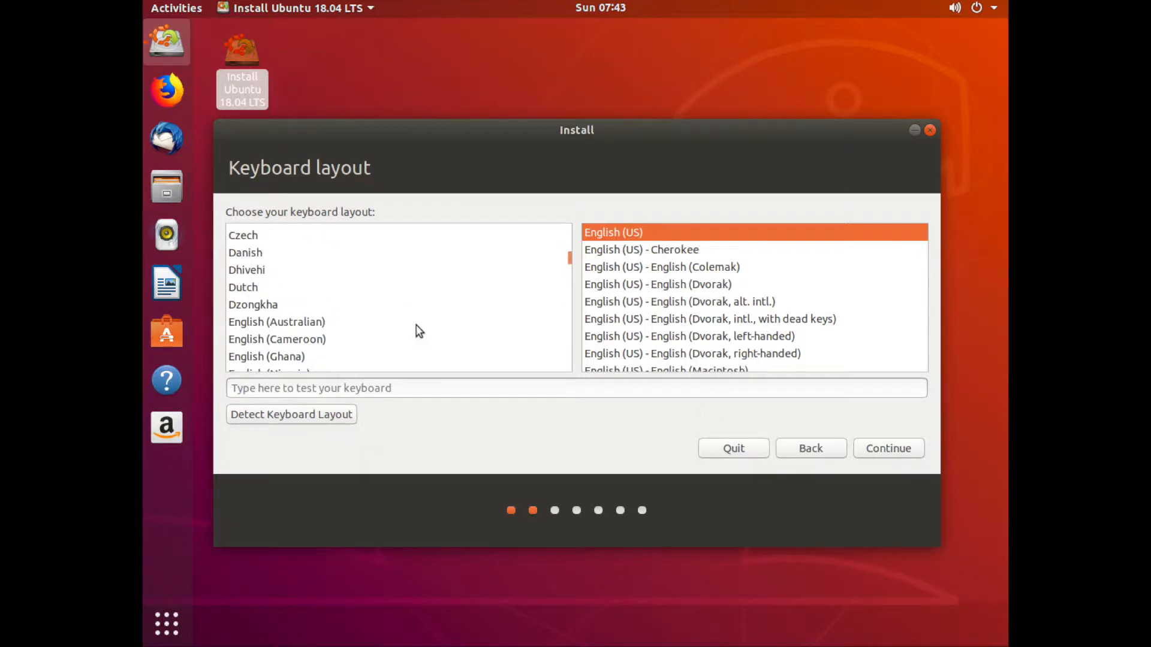
{"action": "scroll", "coordinate": [418, 331], "scroll_direction": "down", "scroll_amount": 5}
{"action": "scroll", "coordinate": [418, 331], "scroll_direction": "down", "scroll_amount": 1}
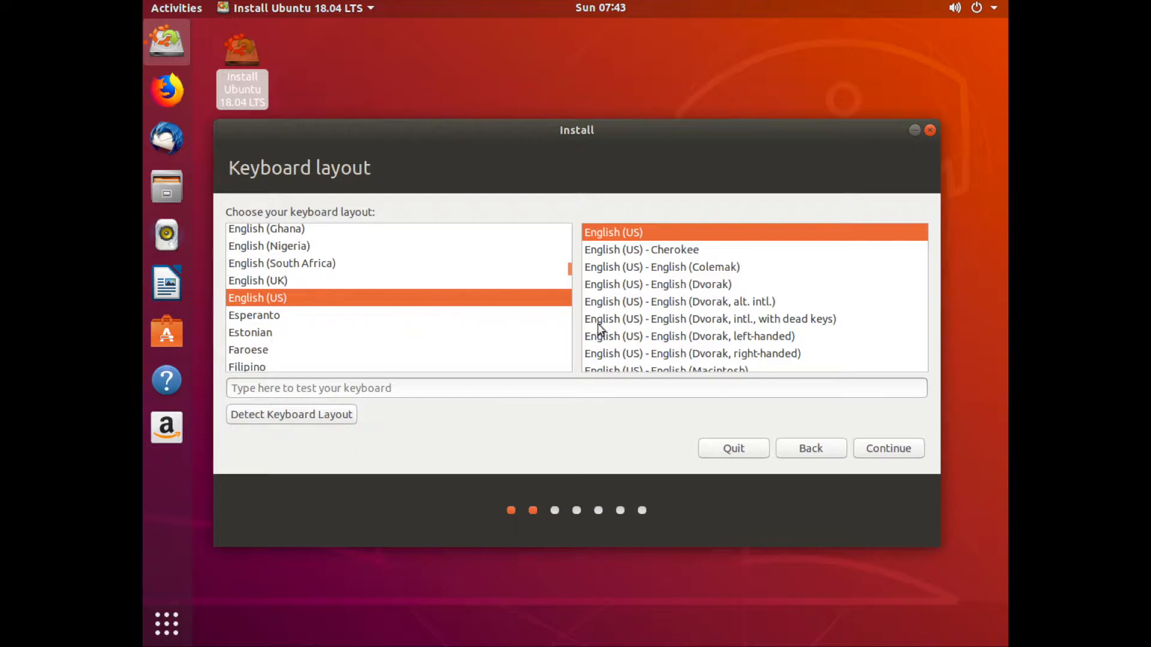
{"action": "scroll", "coordinate": [418, 331], "scroll_direction": "down", "scroll_amount": 2}
{"action": "scroll", "coordinate": [417, 331], "scroll_direction": "down", "scroll_amount": 5}
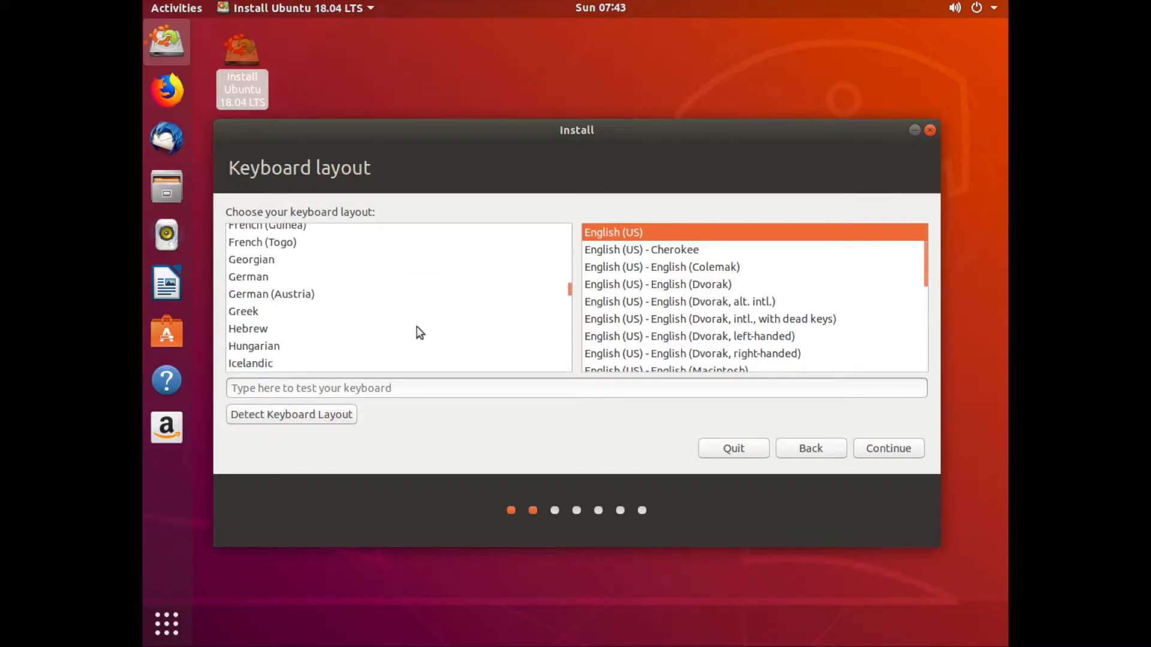
{"action": "scroll", "coordinate": [359, 321], "scroll_direction": "up", "scroll_amount": 4}
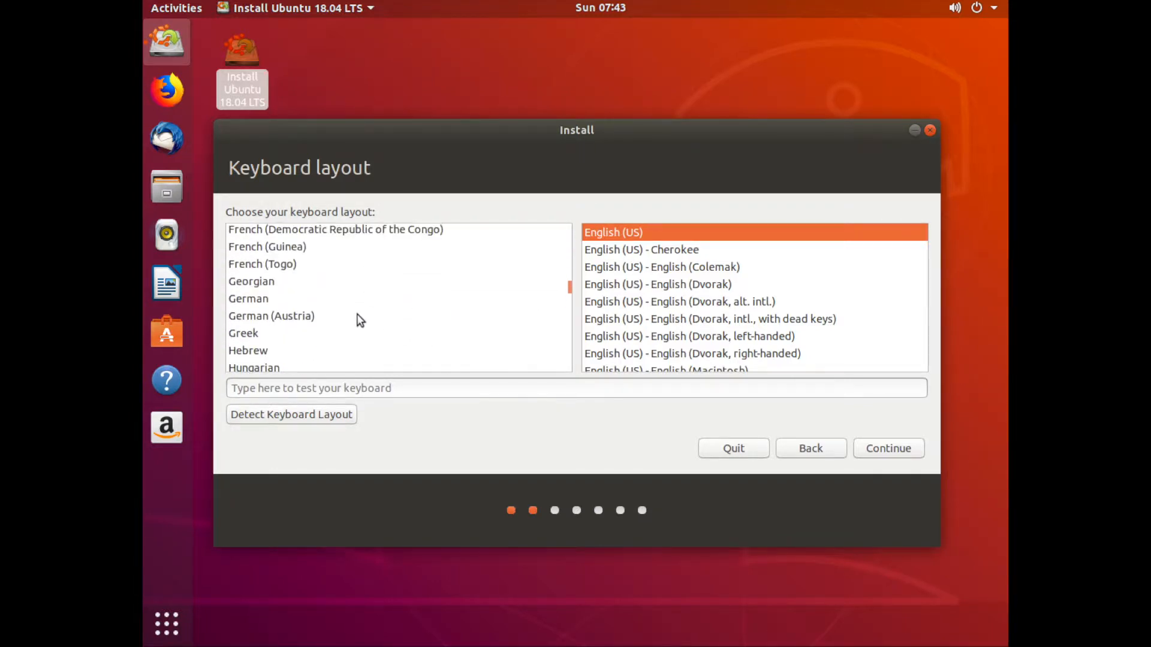
{"action": "scroll", "coordinate": [360, 320], "scroll_direction": "up", "scroll_amount": 3}
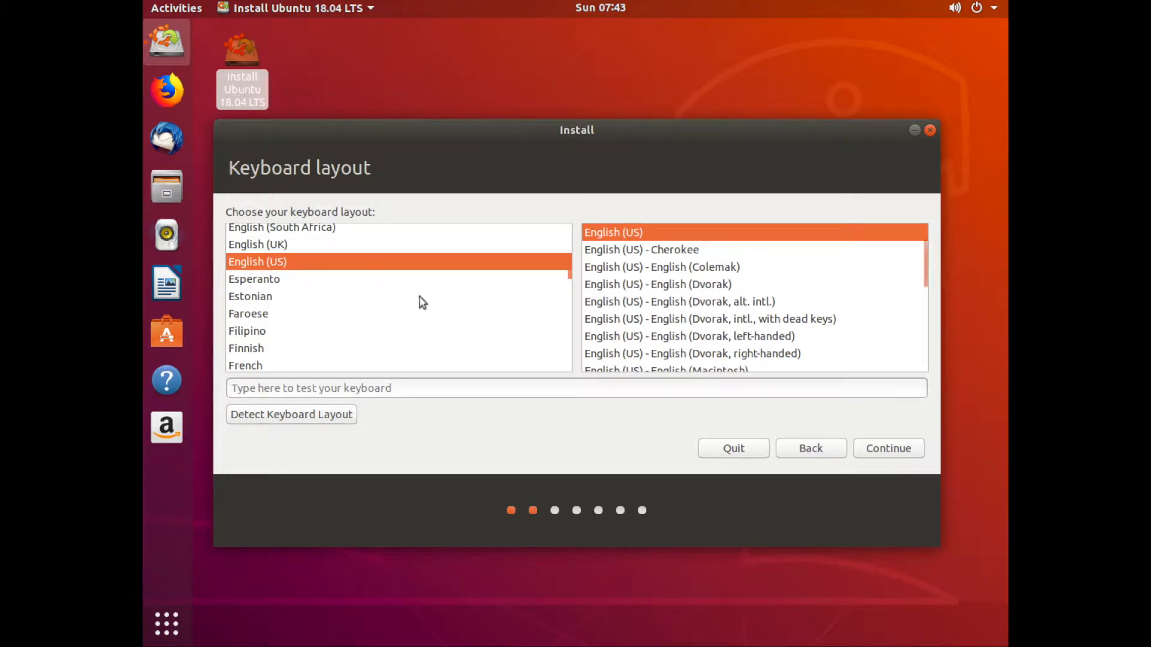
{"action": "scroll", "coordinate": [471, 324], "scroll_direction": "up", "scroll_amount": 1}
{"action": "scroll", "coordinate": [472, 324], "scroll_direction": "up", "scroll_amount": 2}
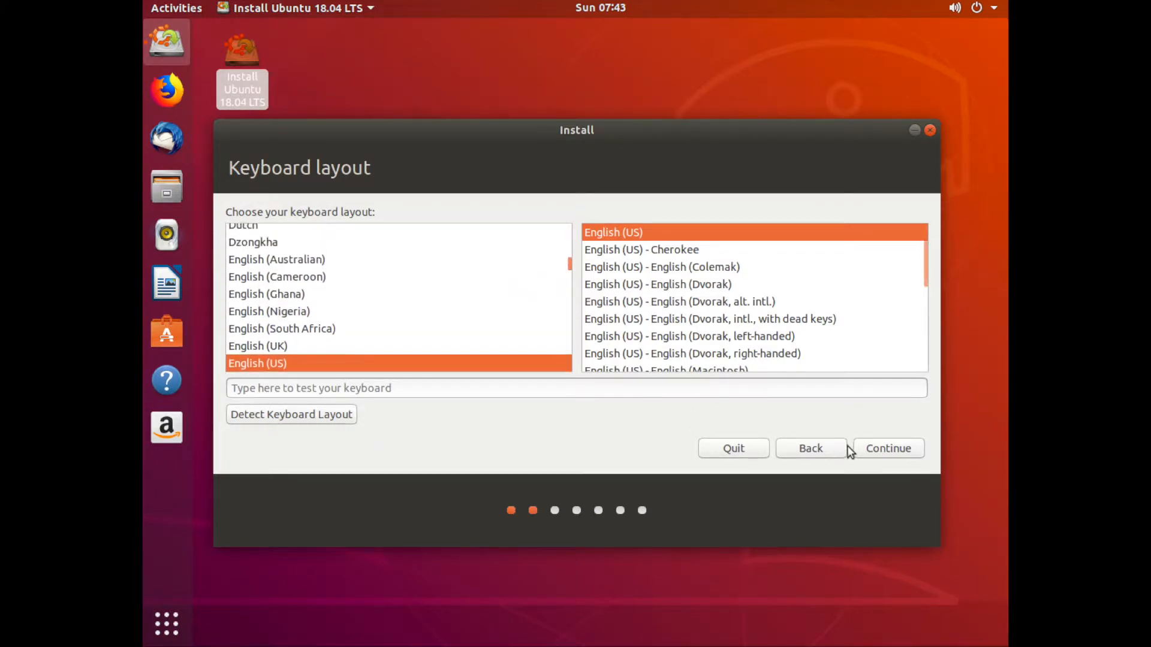
{"action": "left_click", "coordinate": [880, 448]}
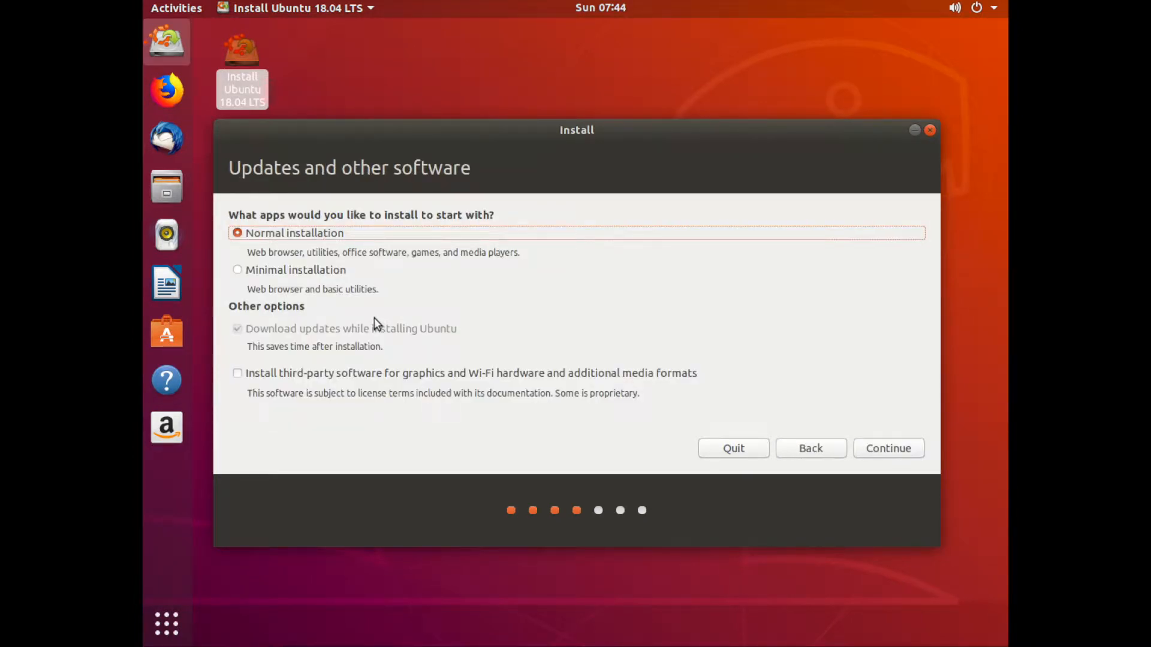
Connect the wired network and uncheck Download updates while installing Ubuntu.
{"action": "left_click", "coordinate": [991, 12]}
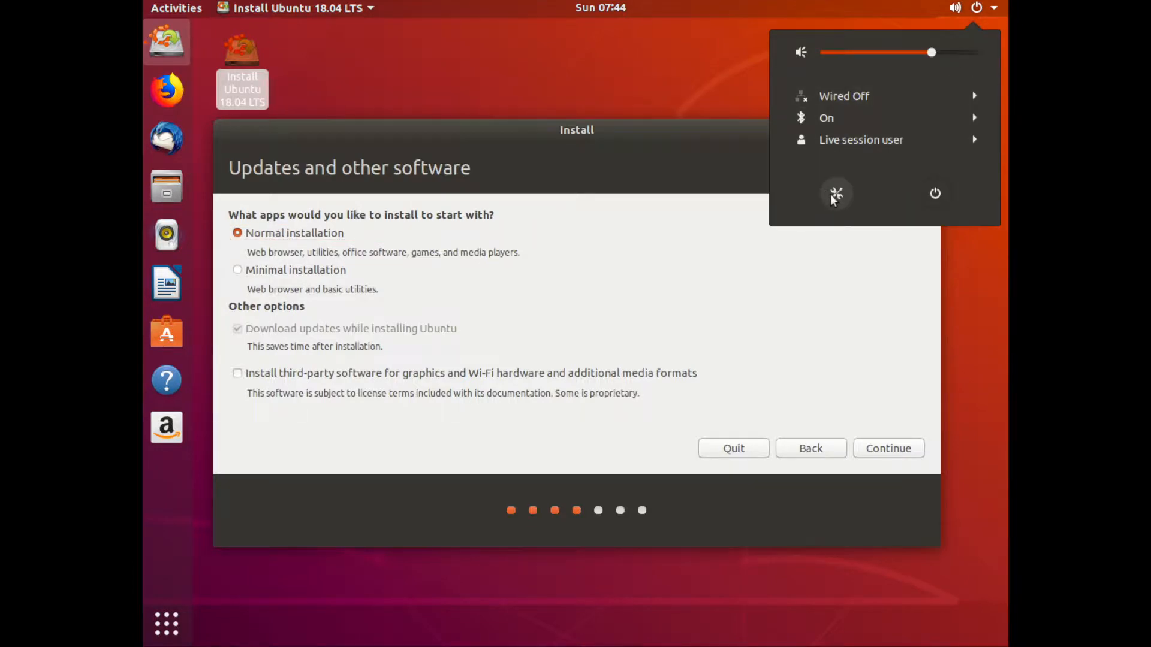
{"action": "left_click", "coordinate": [840, 97]}
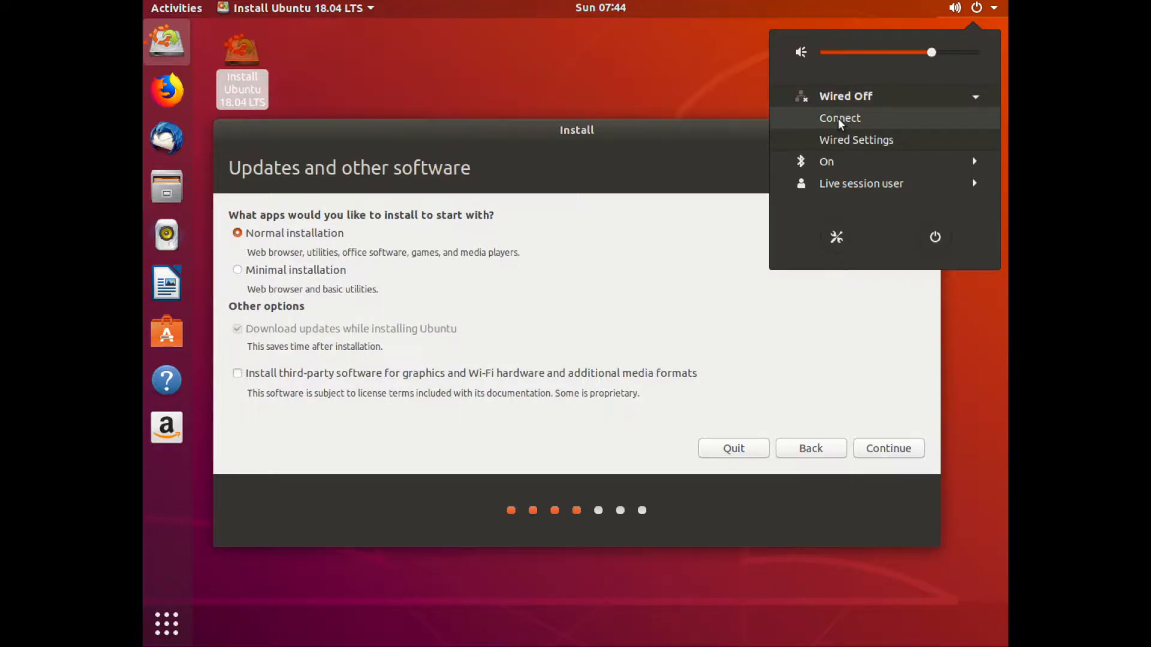
{"action": "left_click", "coordinate": [839, 119]}
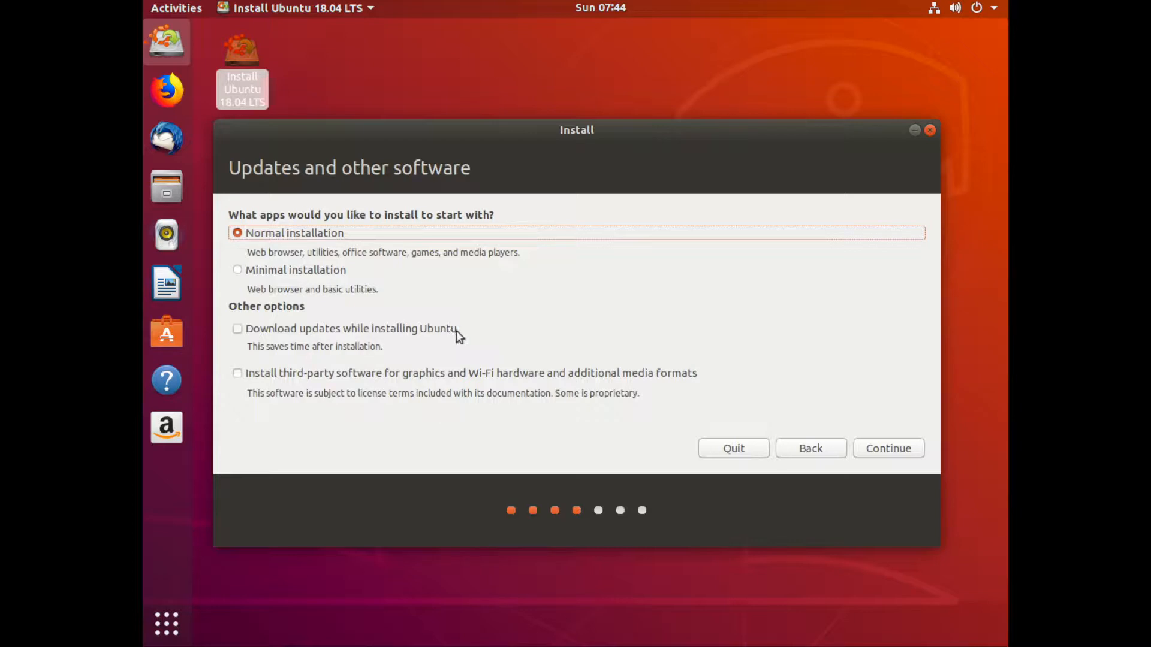
{"action": "left_click", "coordinate": [239, 329]}
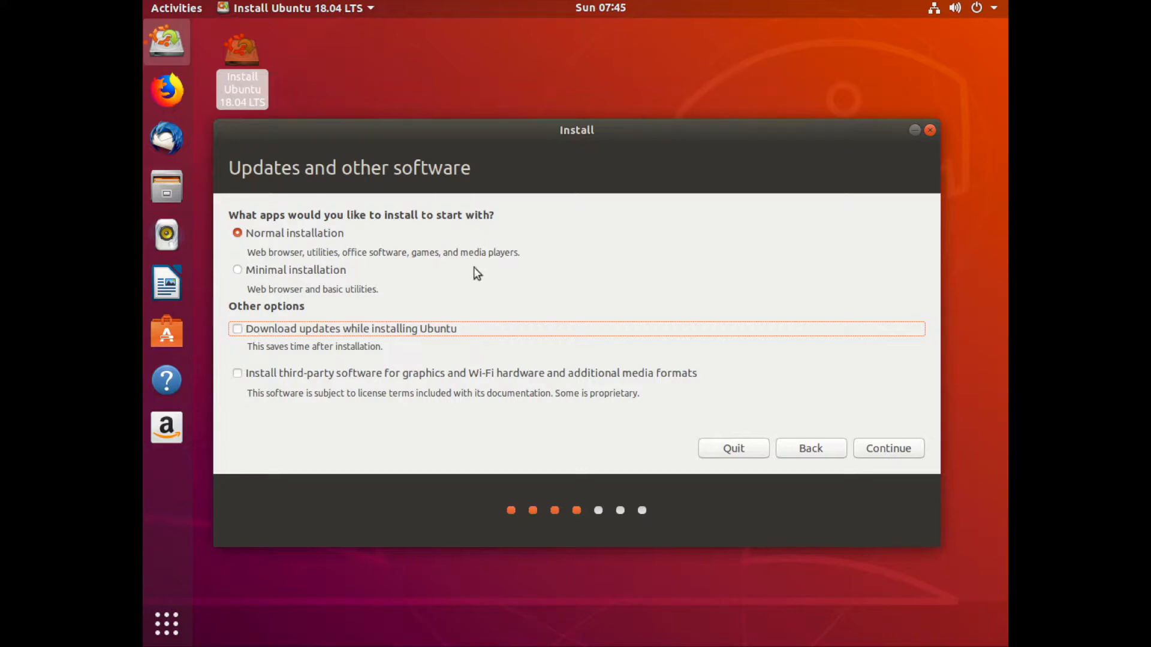
Turn off the wired network connection from the system menu.
{"action": "left_click", "coordinate": [997, 8]}
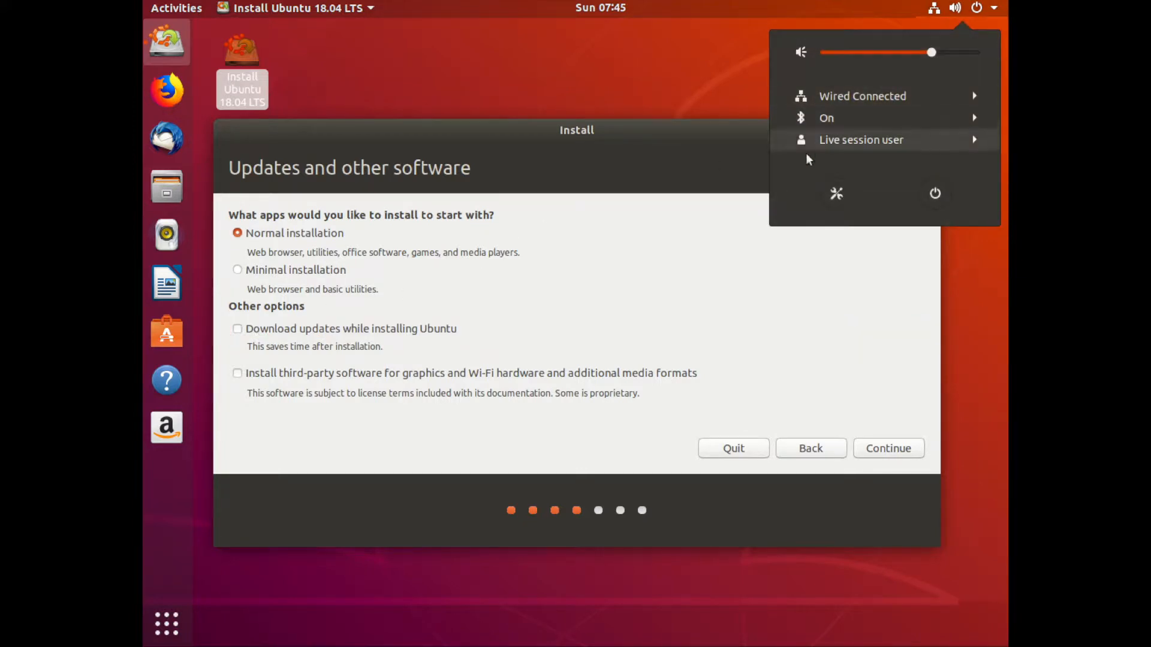
{"action": "left_click", "coordinate": [844, 99]}
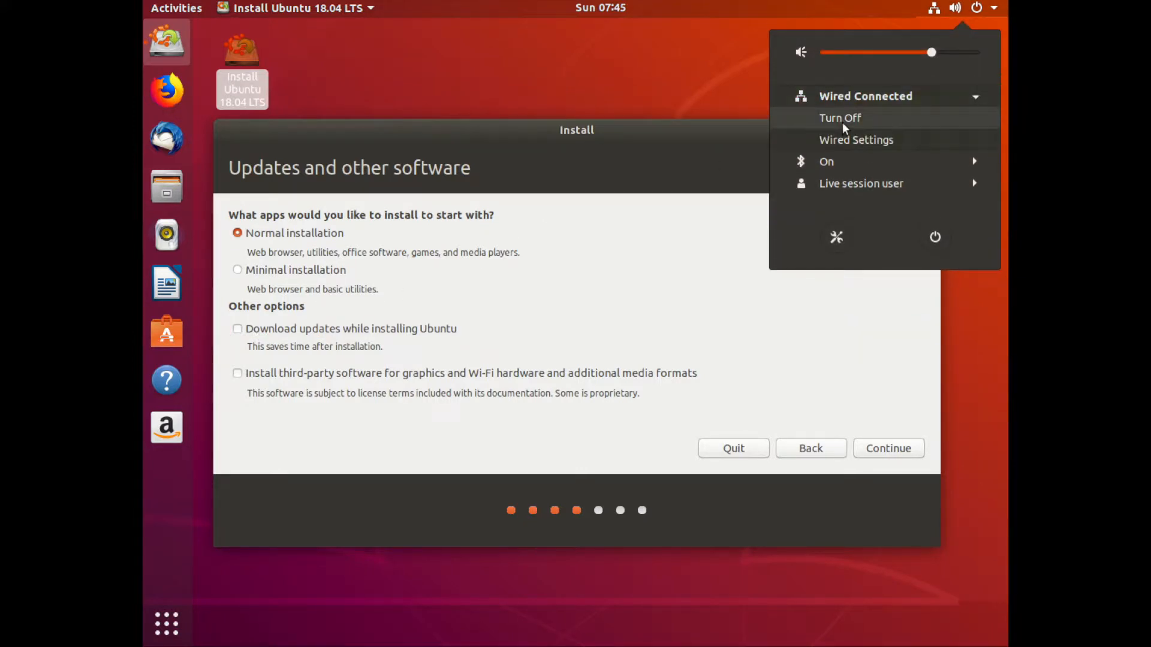
{"action": "left_click", "coordinate": [842, 120]}
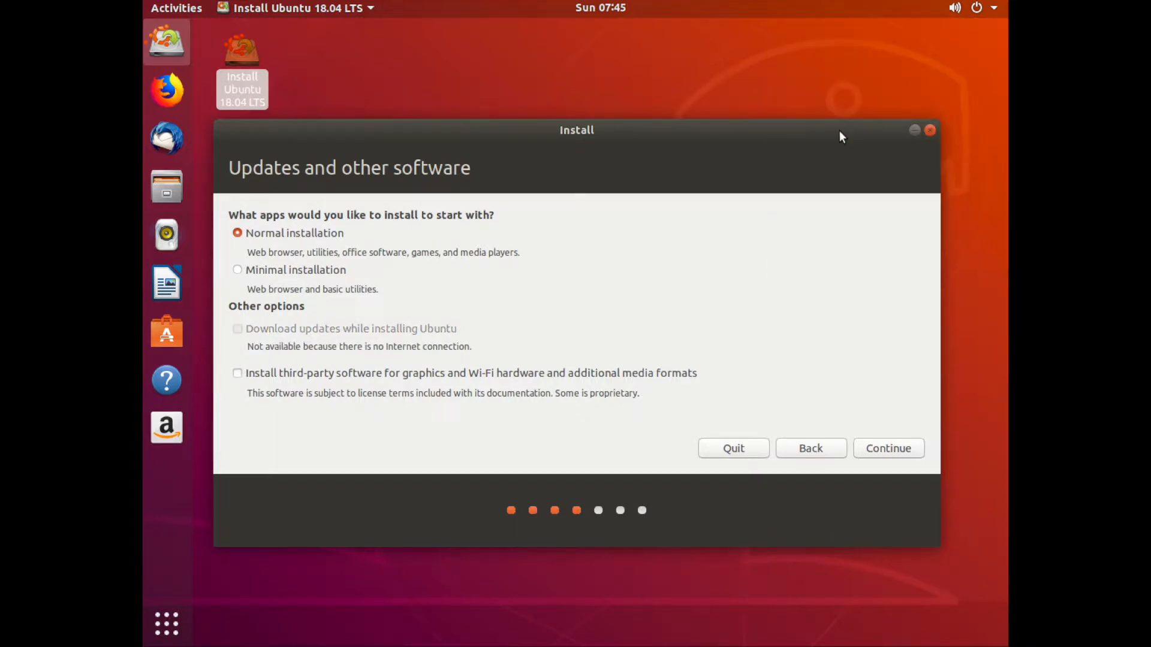
{"action": "left_click", "coordinate": [993, 7]}
{"action": "left_click", "coordinate": [861, 98]}
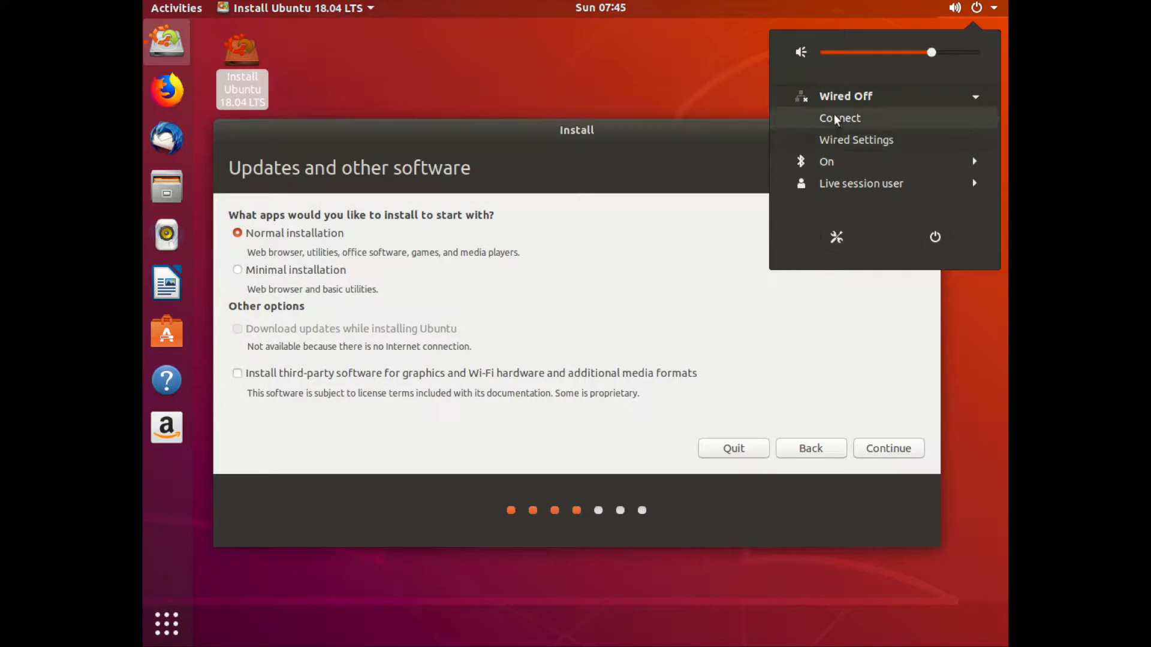
{"action": "left_click", "coordinate": [681, 129]}
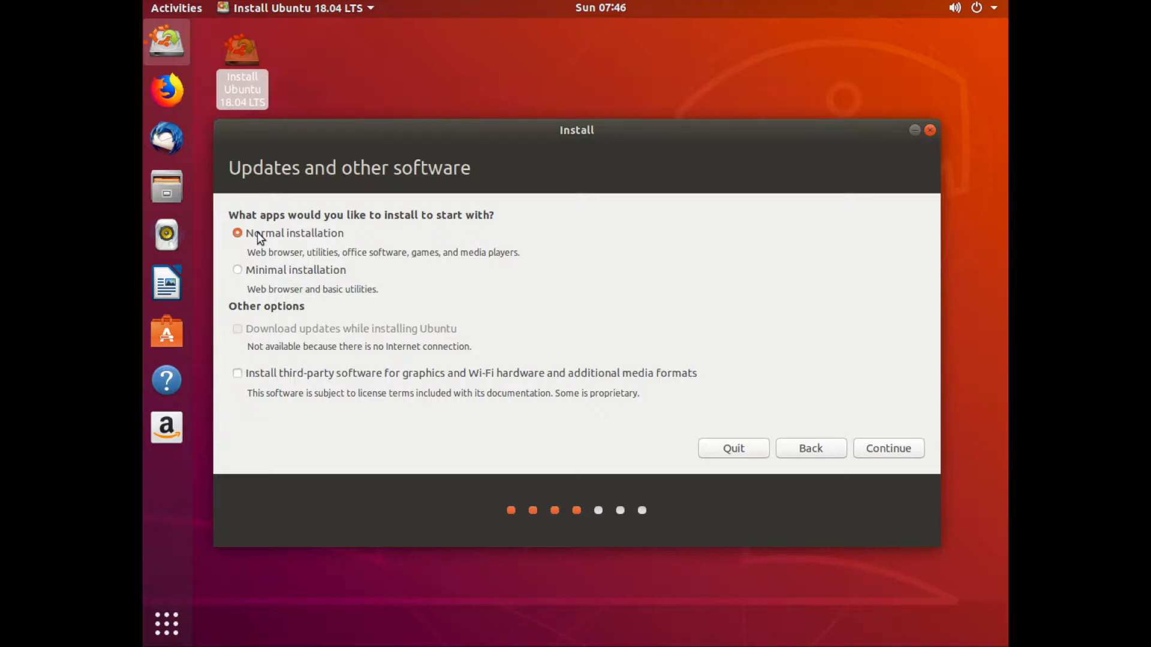
{"action": "left_click", "coordinate": [386, 73]}
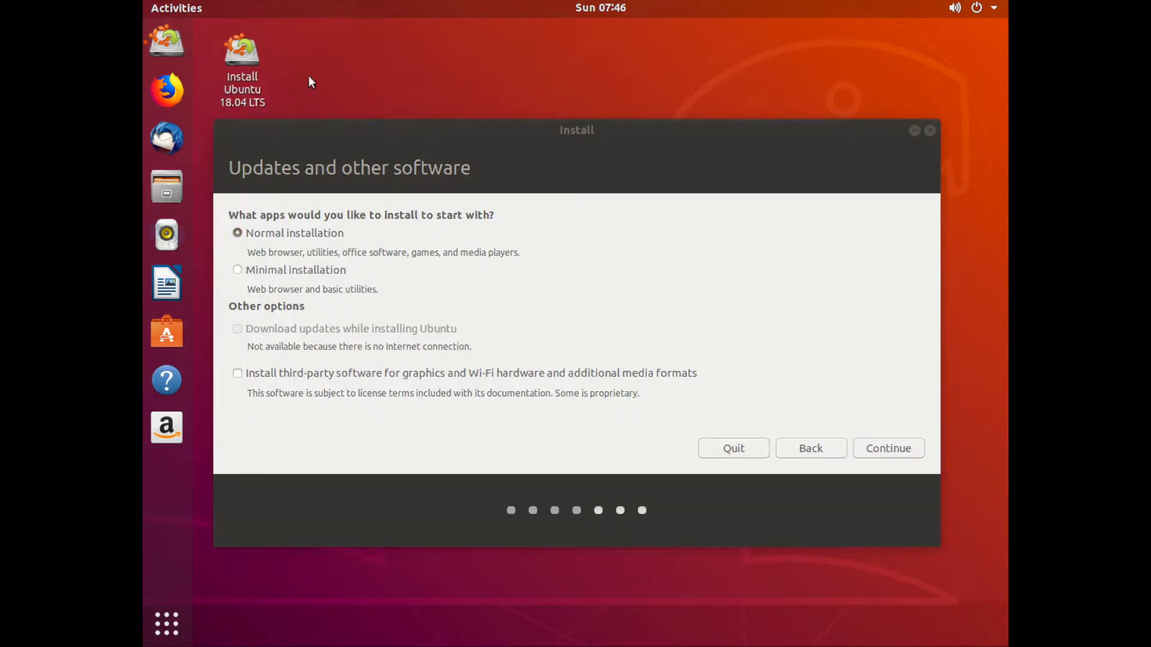
{"action": "left_click", "coordinate": [158, 636]}
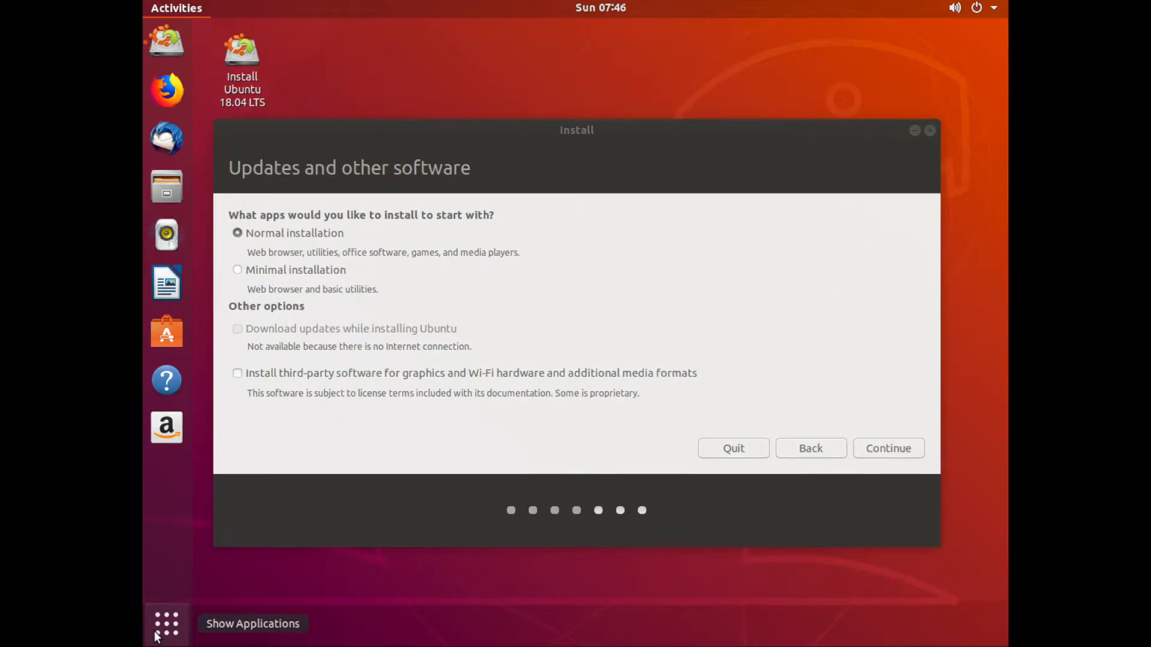
{"action": "scroll", "coordinate": [219, 596], "scroll_direction": "down", "scroll_amount": 2}
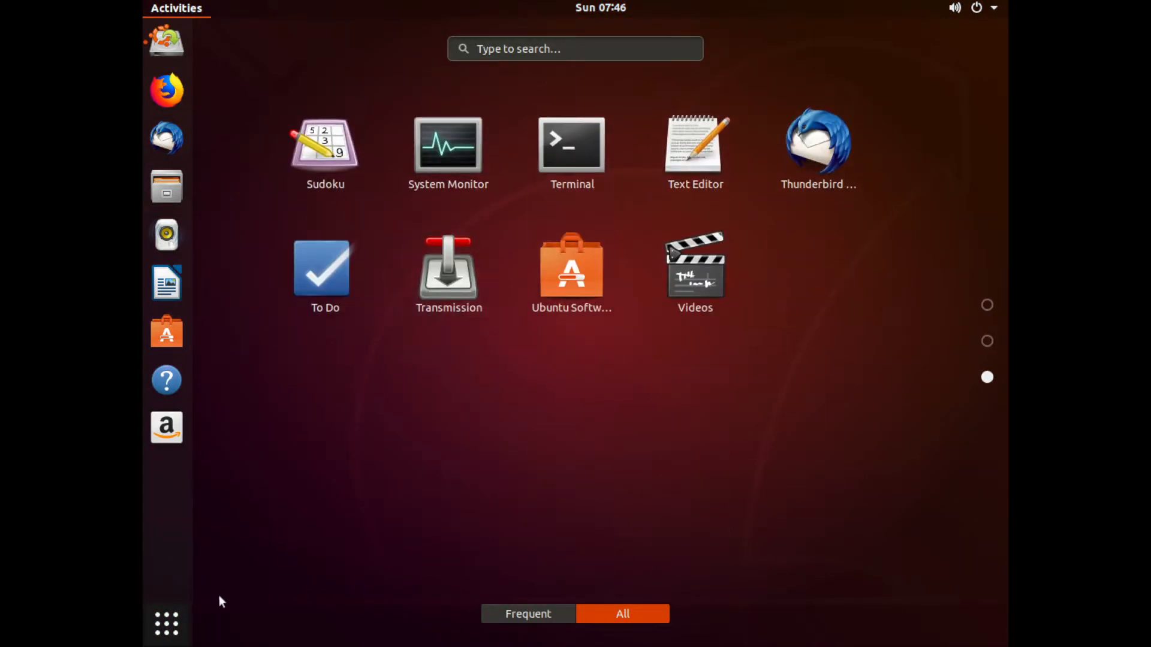
{"action": "scroll", "coordinate": [636, 447], "scroll_direction": "up", "scroll_amount": 2}
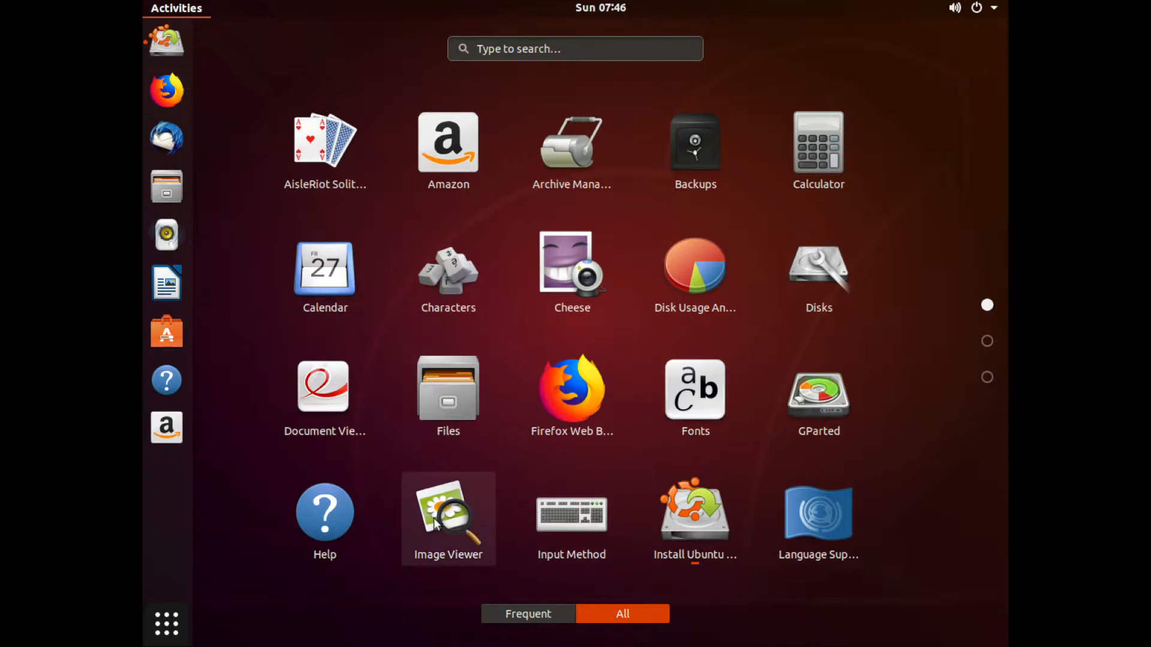
{"action": "key", "text": "super"}
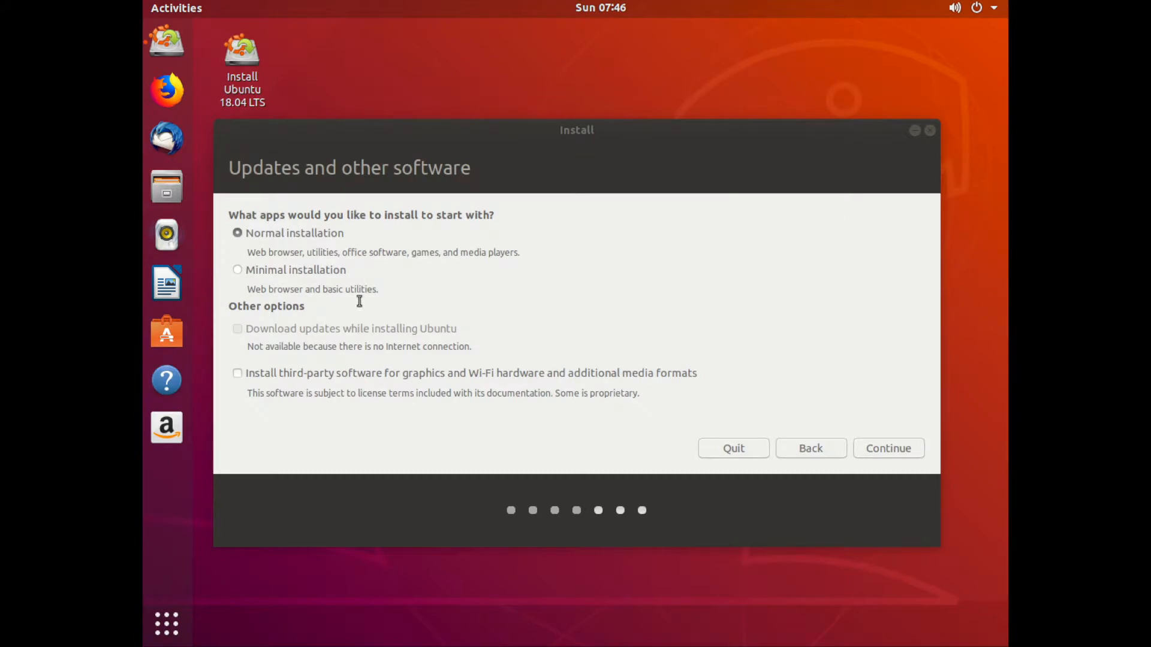
{"action": "left_click", "coordinate": [696, 144]}
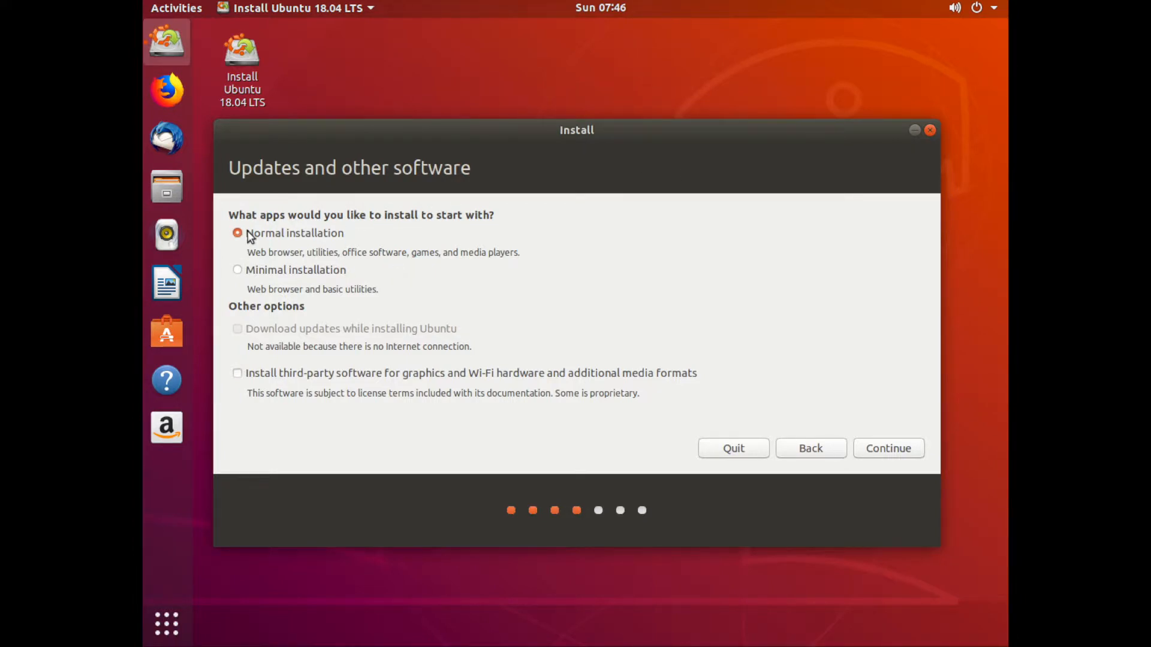
{"action": "left_click", "coordinate": [998, 7]}
{"action": "left_click", "coordinate": [833, 97]}
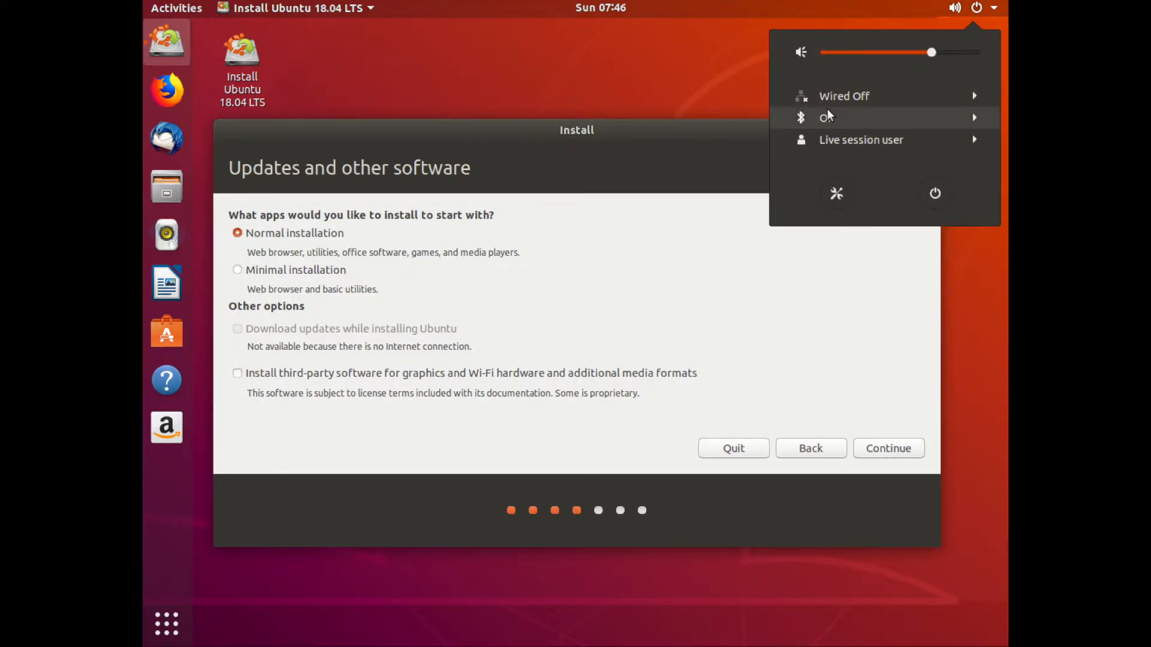
{"action": "left_click", "coordinate": [646, 133]}
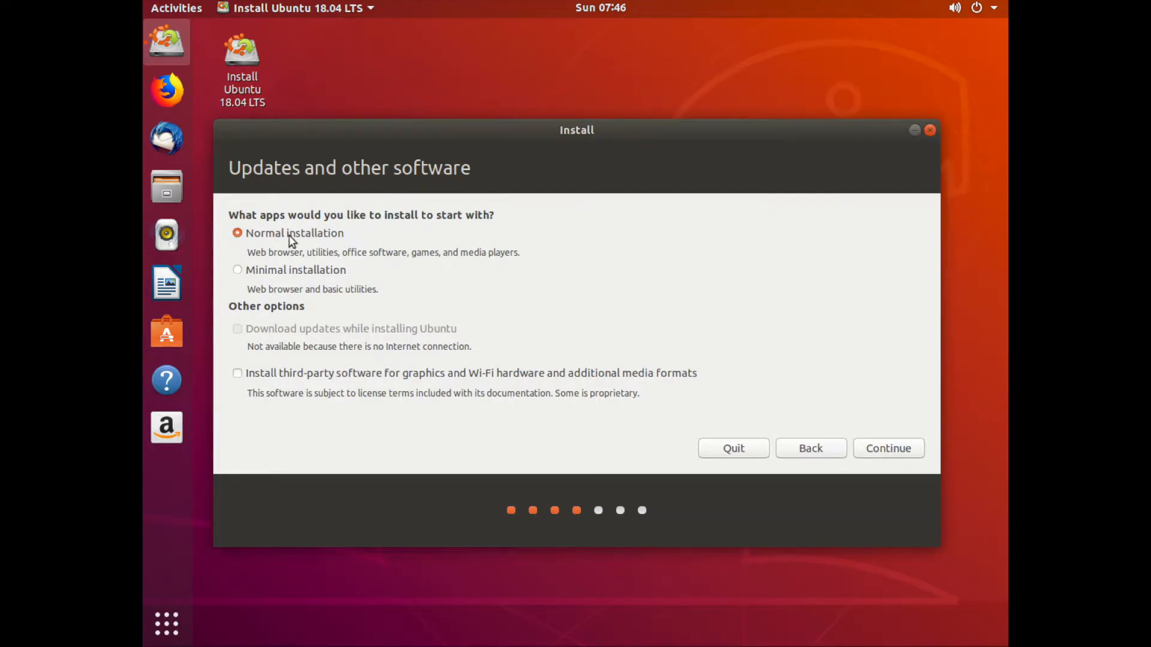
Continue with Normal installation, choose Something else as the installation type, and continue to manual partitioning.
{"action": "left_click", "coordinate": [877, 454]}
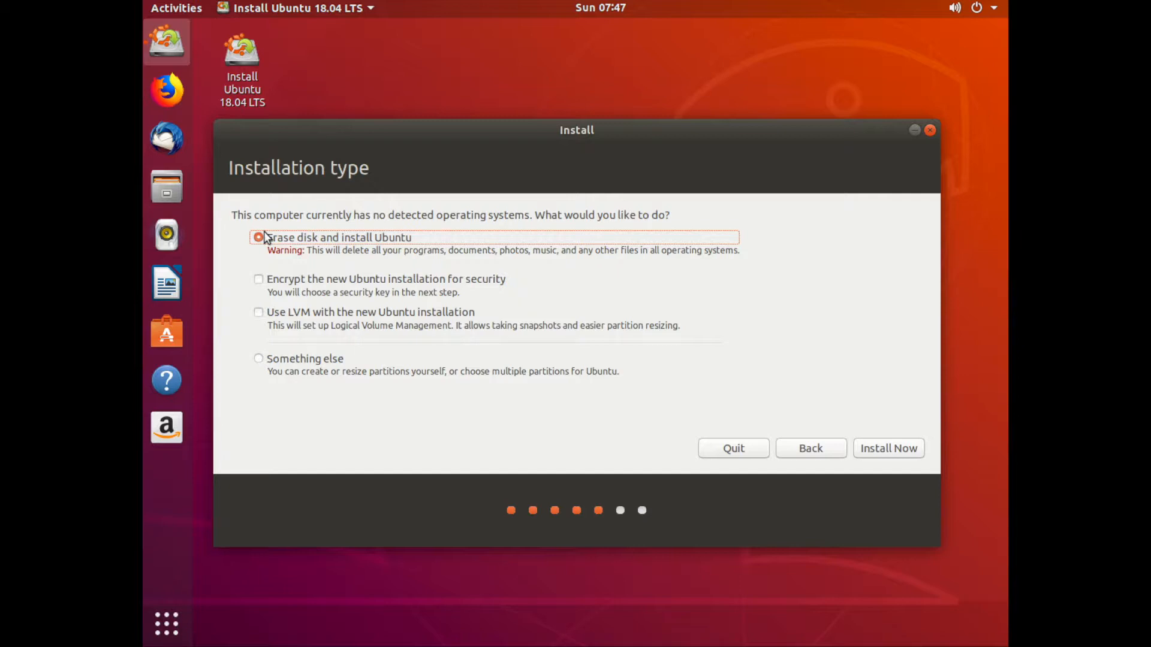
{"action": "left_click", "coordinate": [258, 359]}
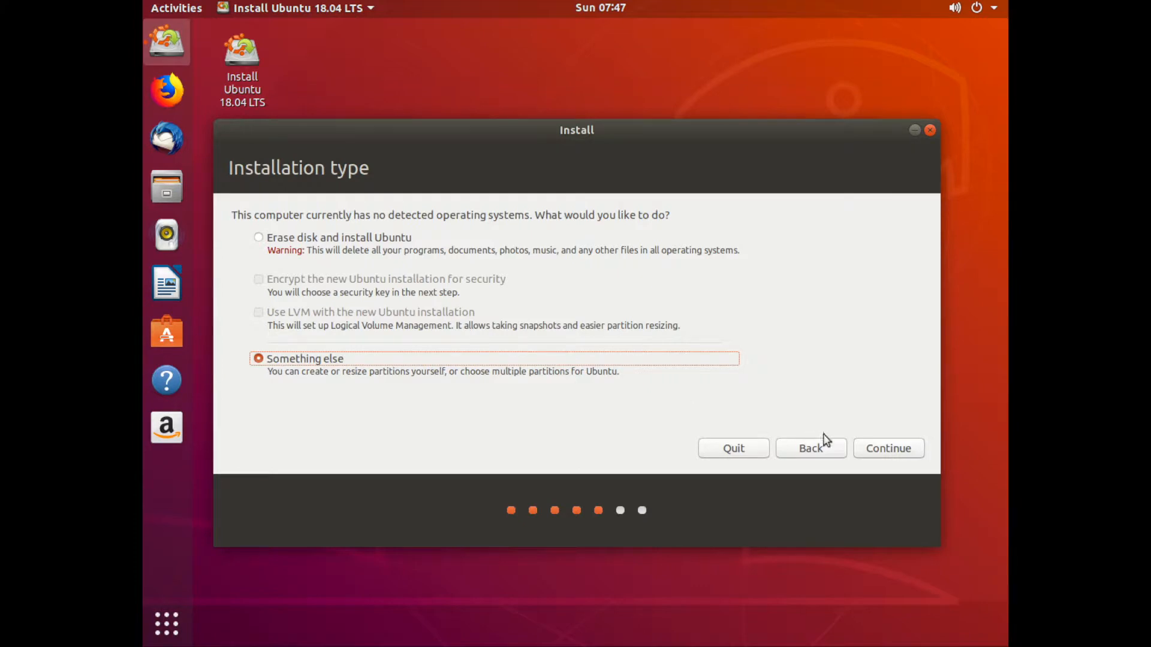
{"action": "left_click", "coordinate": [881, 448]}
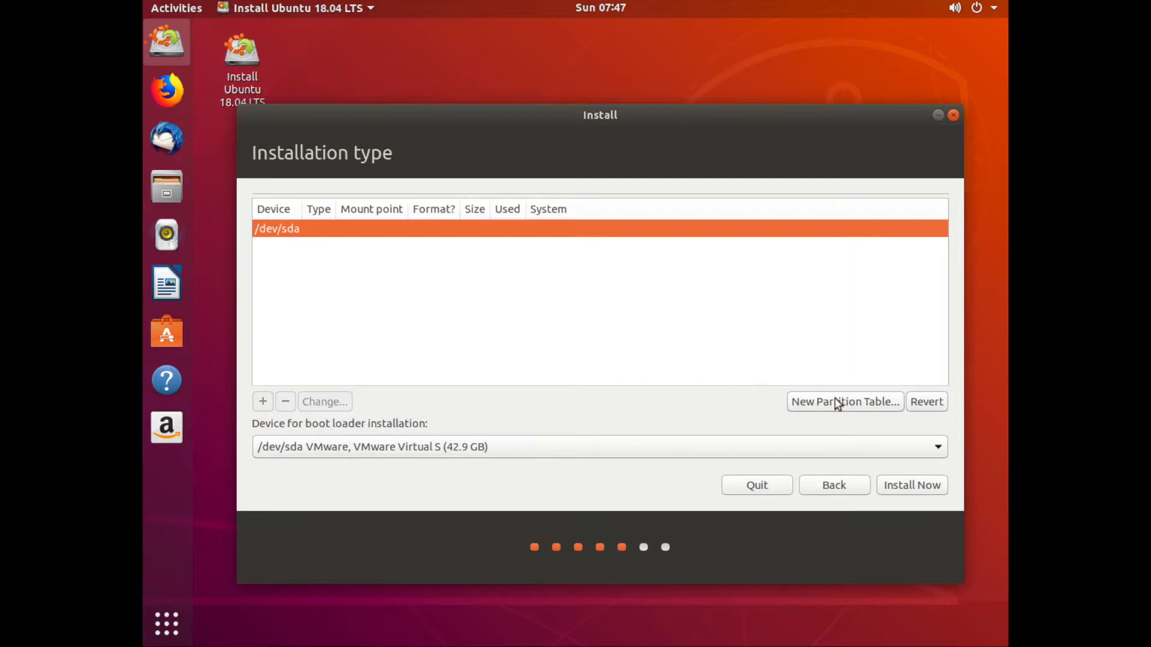
Create a new empty partition table on /dev/sda.
{"action": "left_click", "coordinate": [850, 403]}
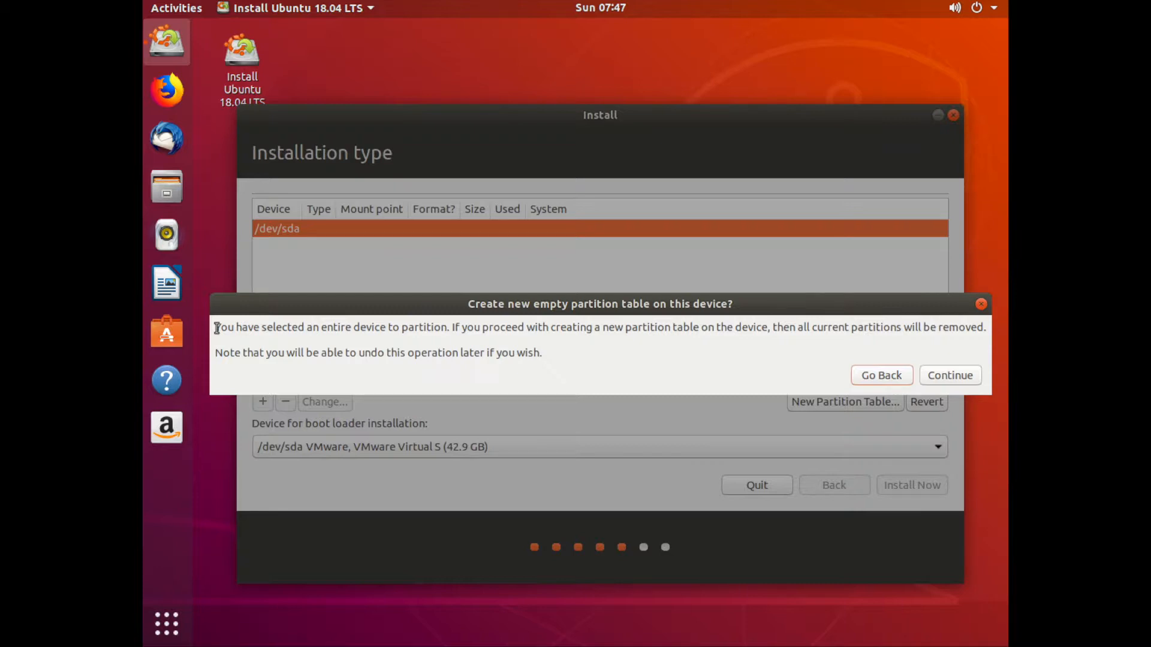
{"action": "left_click", "coordinate": [870, 382]}
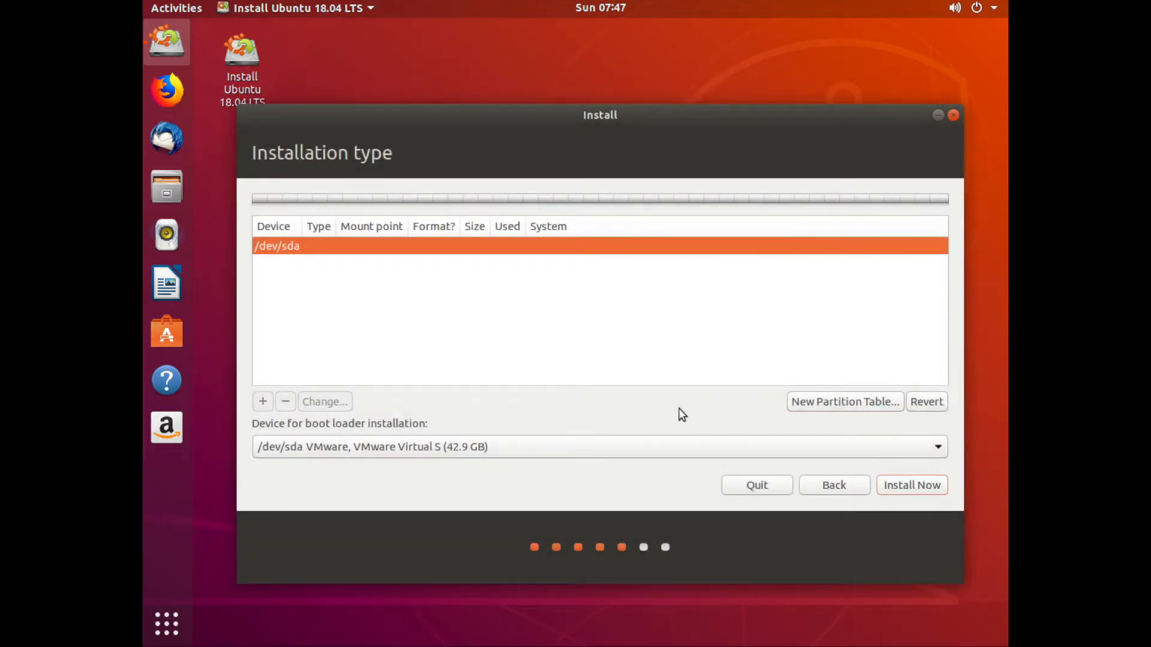
{"action": "left_click", "coordinate": [807, 405]}
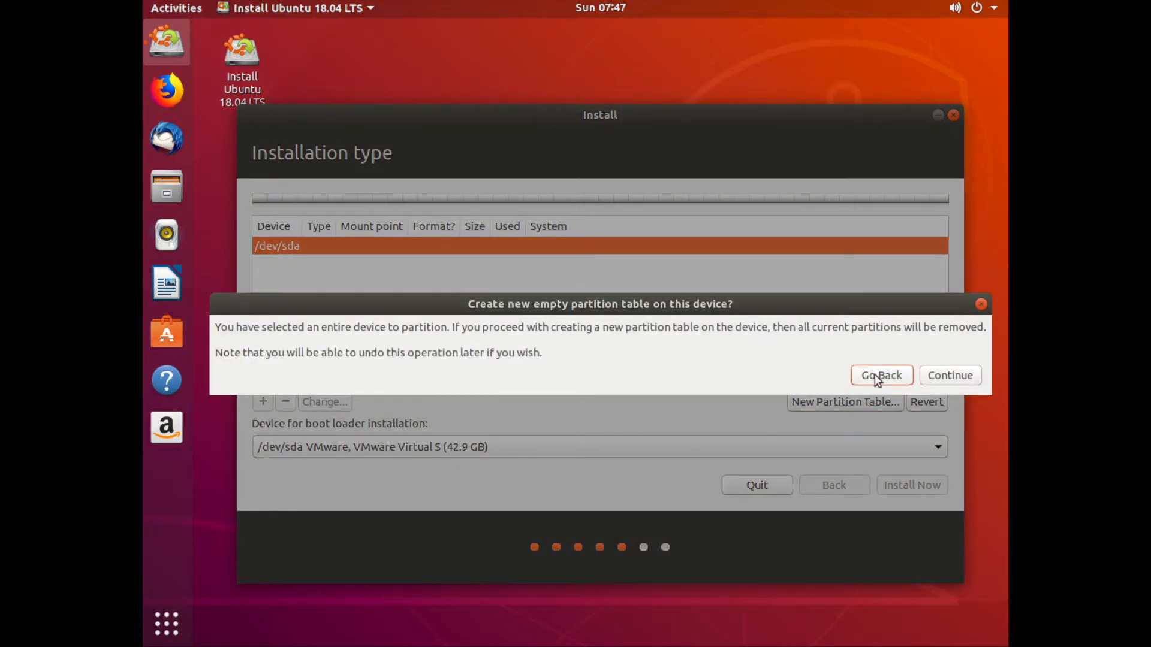
{"action": "left_click", "coordinate": [966, 376]}
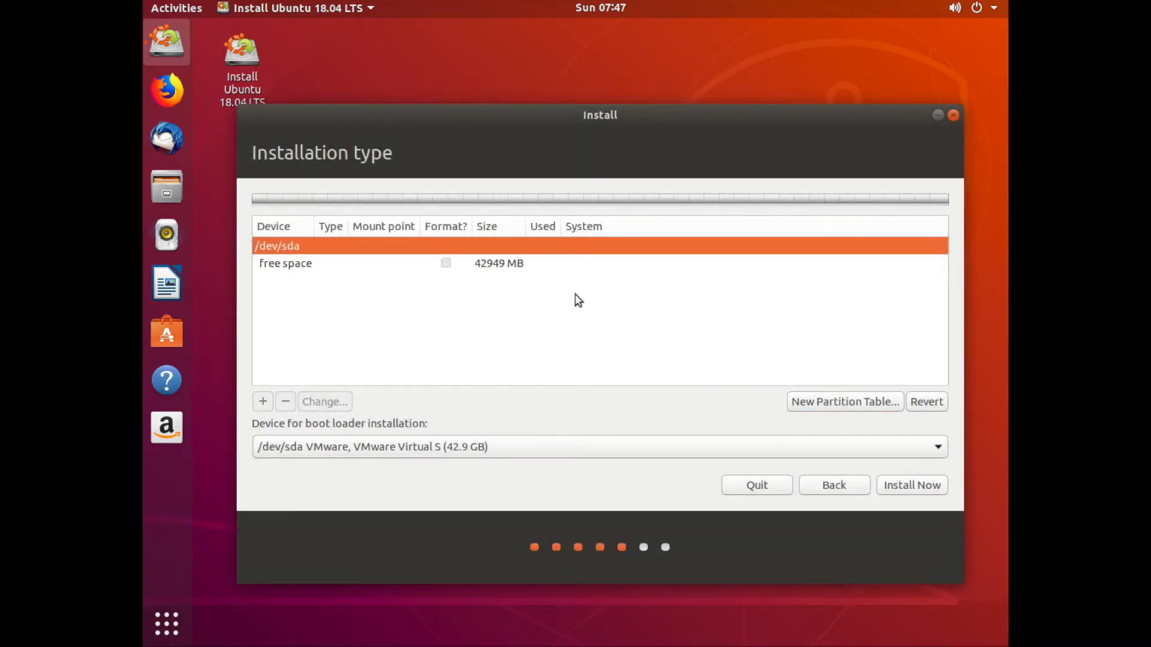
Create a 36950 MB primary Ext4 partition at the beginning of the free space, mounted at /.
{"action": "left_click", "coordinate": [264, 263]}
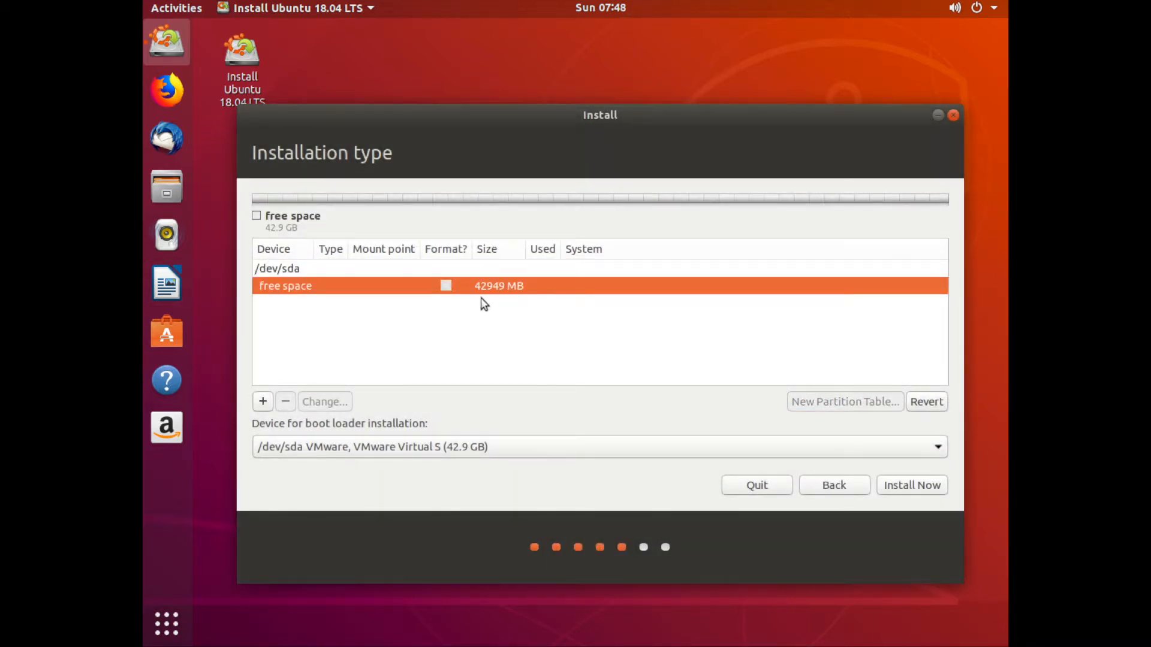
{"action": "left_click", "coordinate": [262, 404]}
{"action": "left_click", "coordinate": [642, 254]}
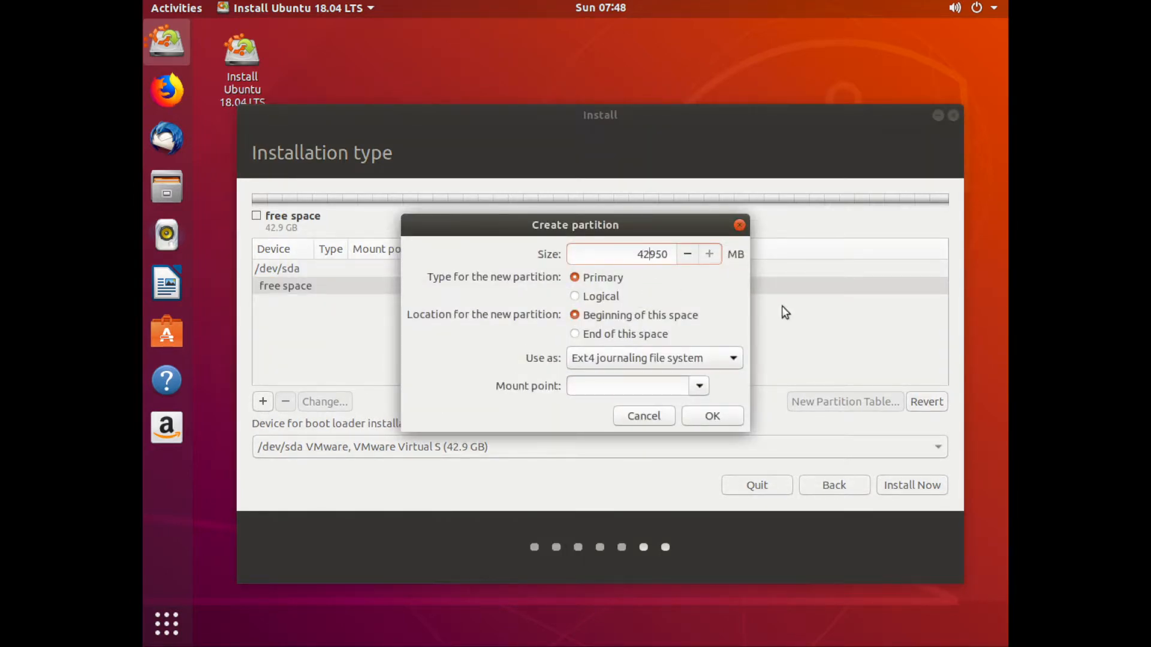
{"action": "key", "text": "BackSpace"}
{"action": "key", "text": "BackSpace"}
{"action": "type", "text": "36"}
{"action": "left_click_drag", "start_coordinate": [637, 254], "coordinate": [649, 255]}
{"action": "left_click", "coordinate": [671, 364]}
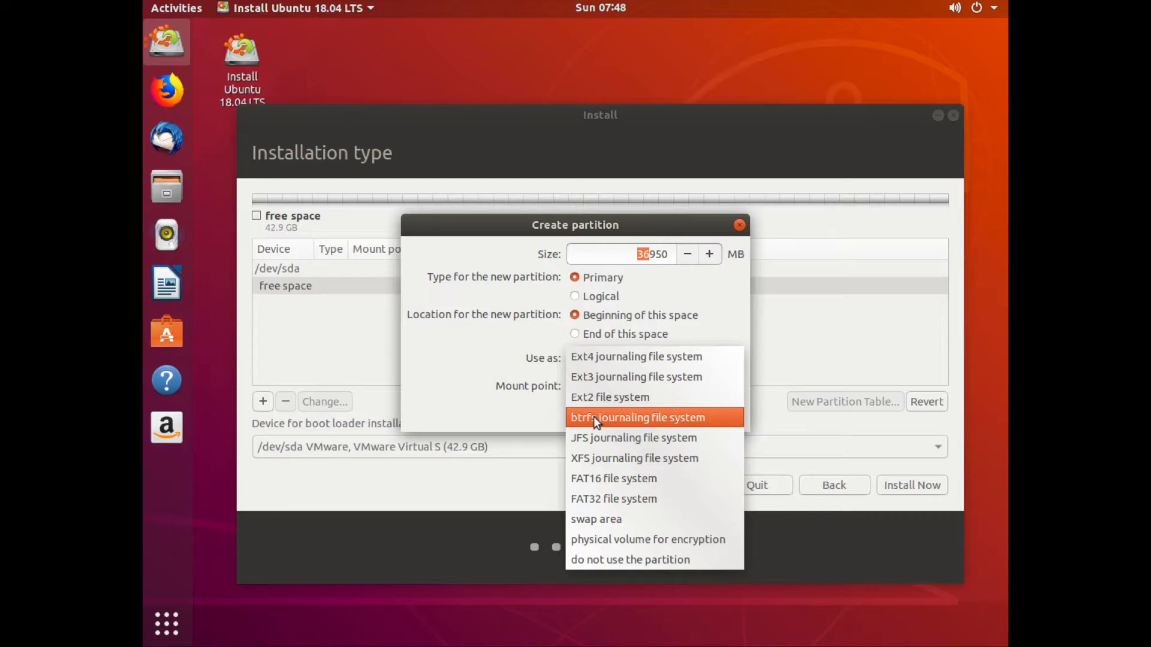
{"action": "left_click", "coordinate": [599, 359]}
{"action": "left_click", "coordinate": [699, 387]}
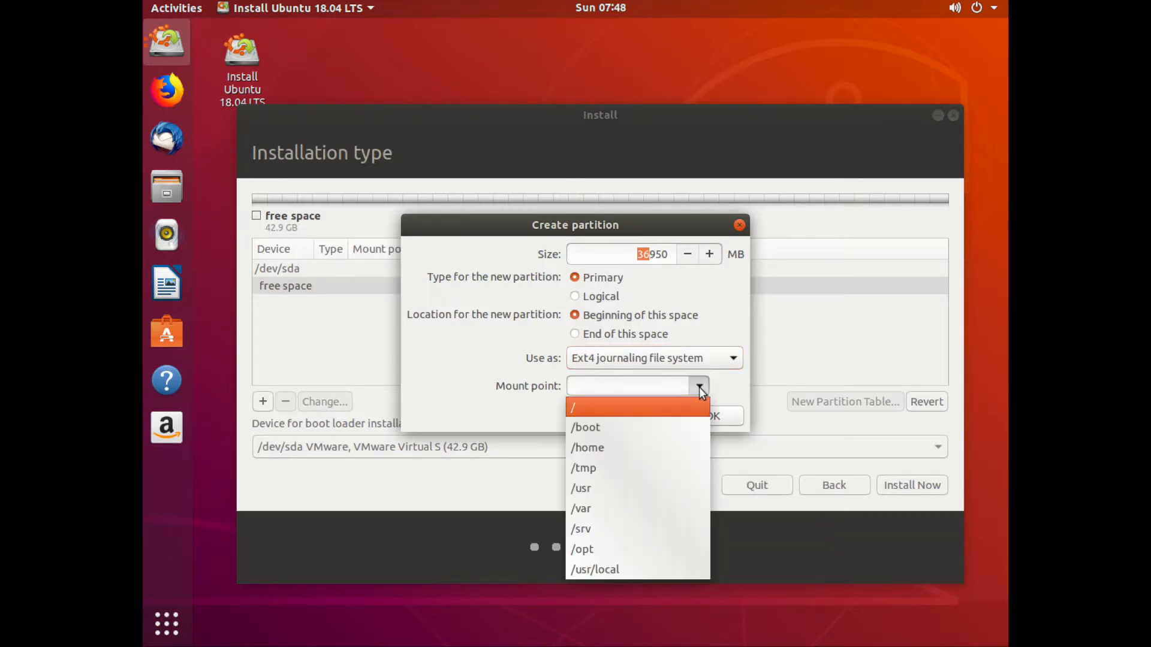
{"action": "left_click", "coordinate": [602, 409]}
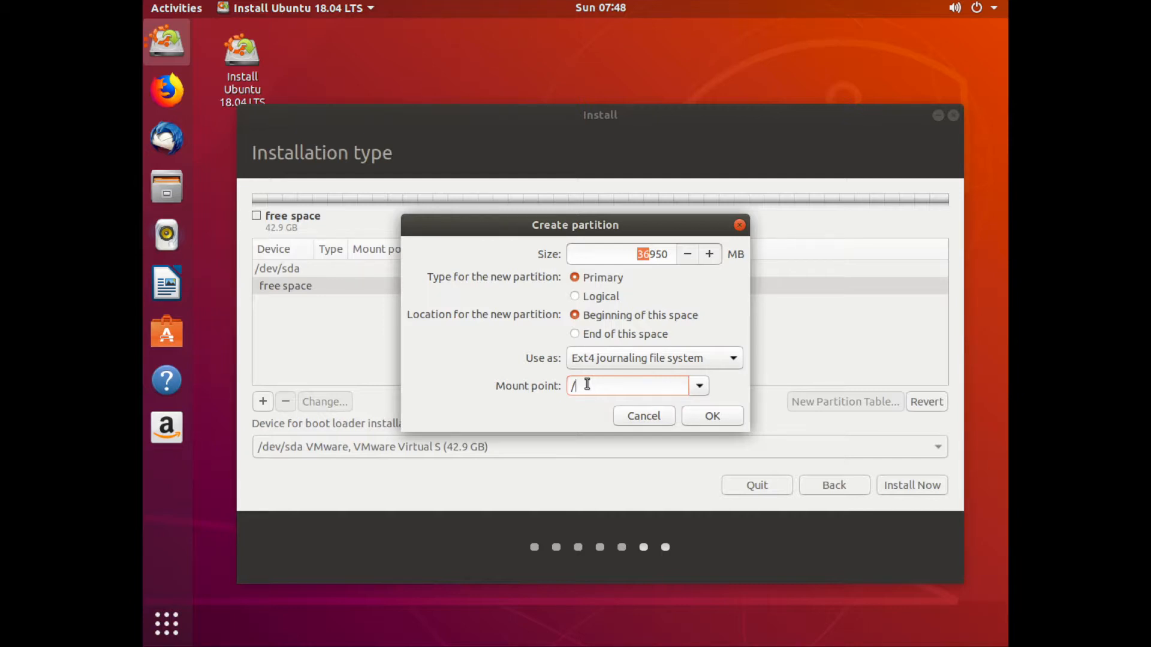
{"action": "left_click", "coordinate": [633, 255]}
{"action": "left_click", "coordinate": [709, 417]}
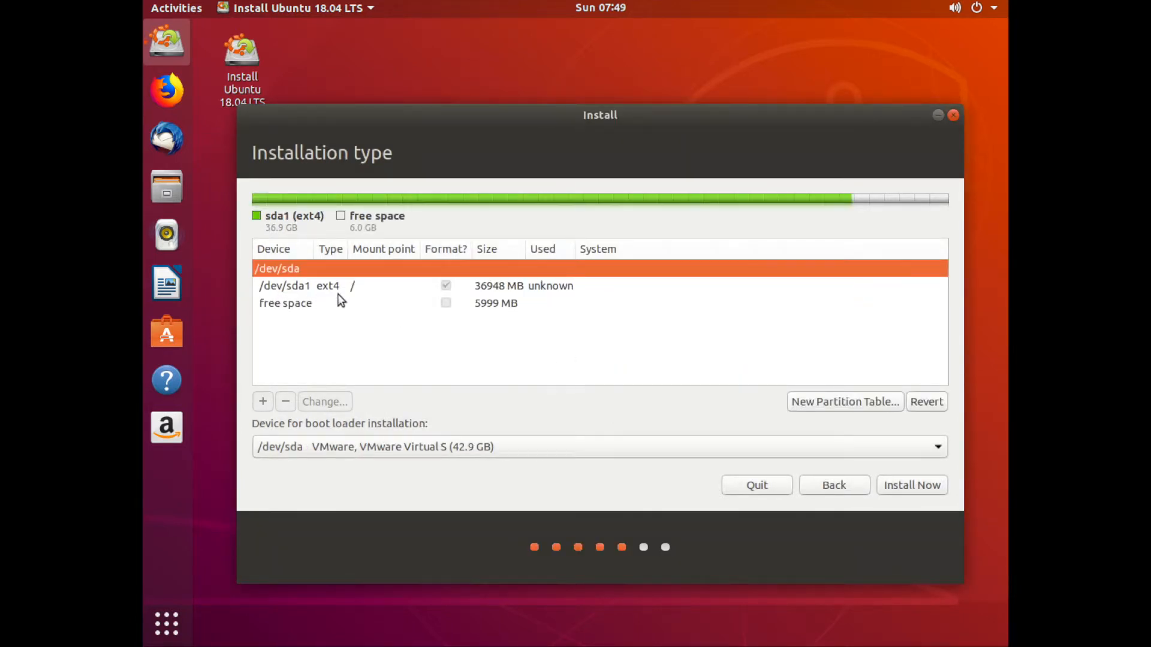
Create a 6000 MB primary swap area partition in the remaining free space.
{"action": "left_click", "coordinate": [379, 287]}
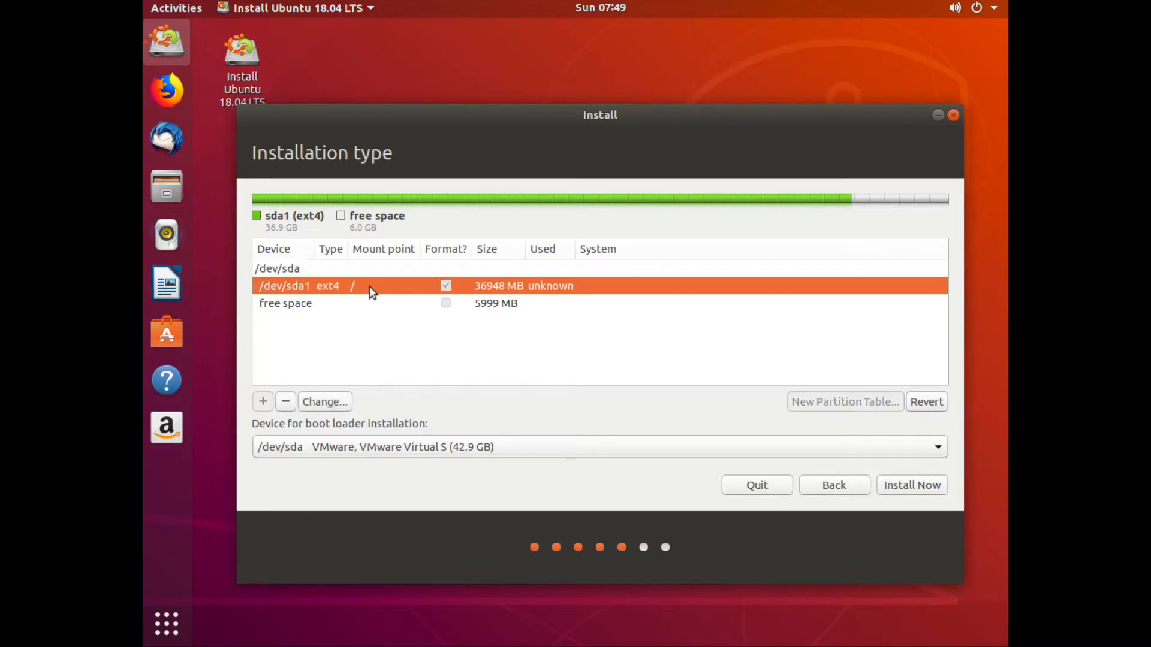
{"action": "left_click", "coordinate": [295, 305]}
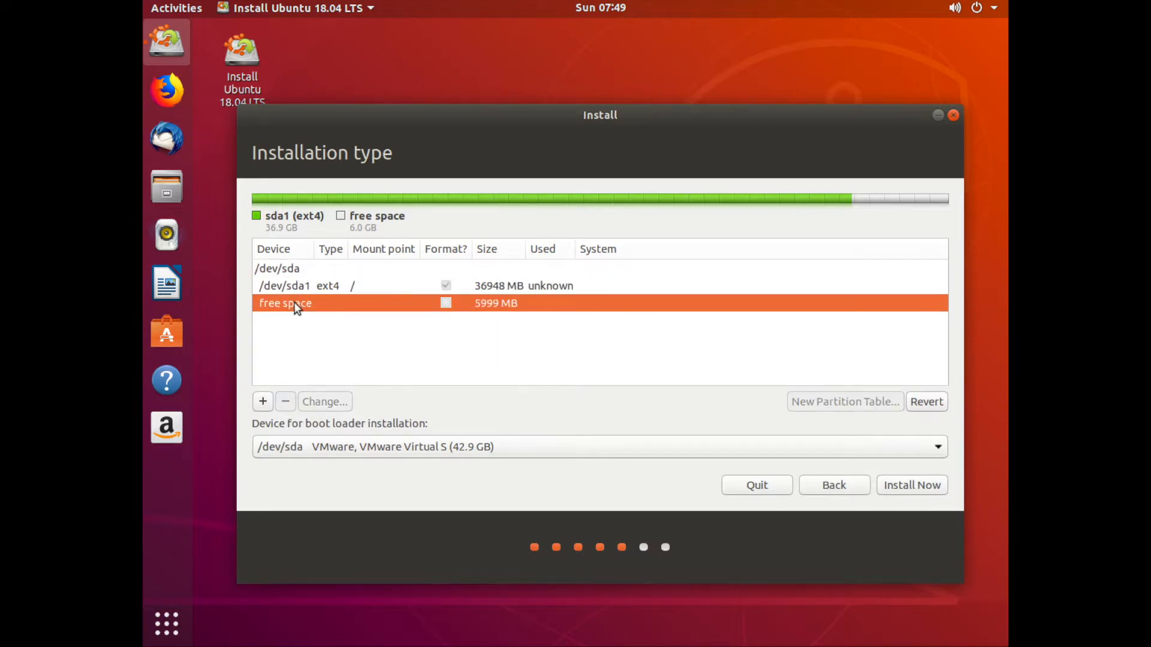
{"action": "left_click", "coordinate": [263, 402]}
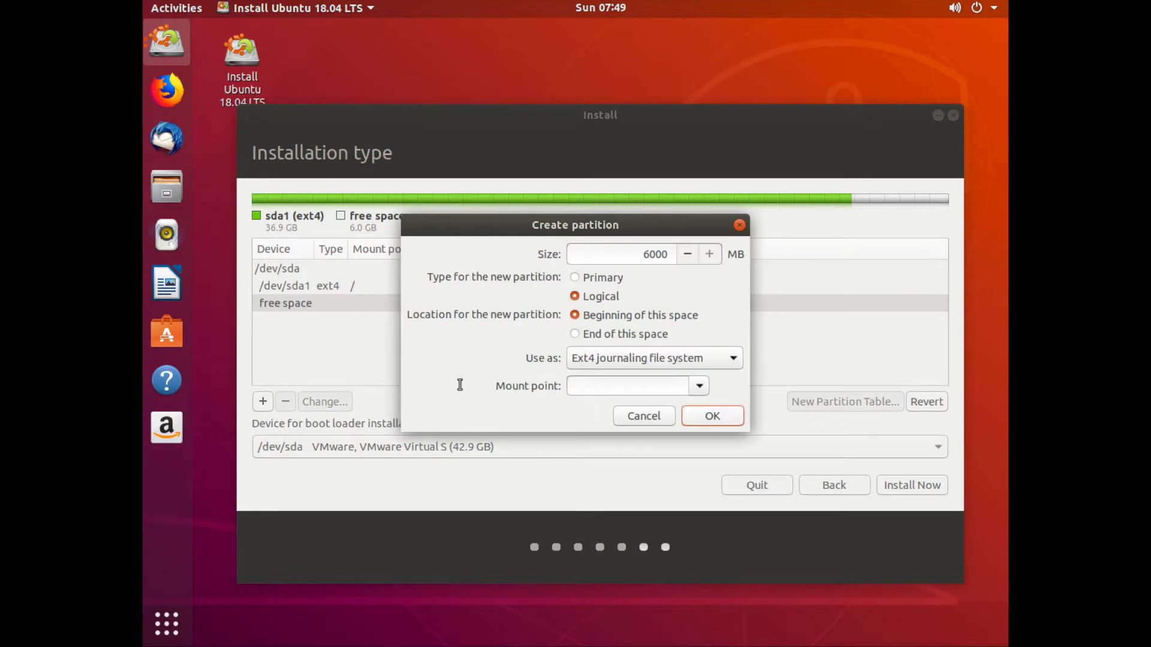
{"action": "left_click", "coordinate": [613, 358]}
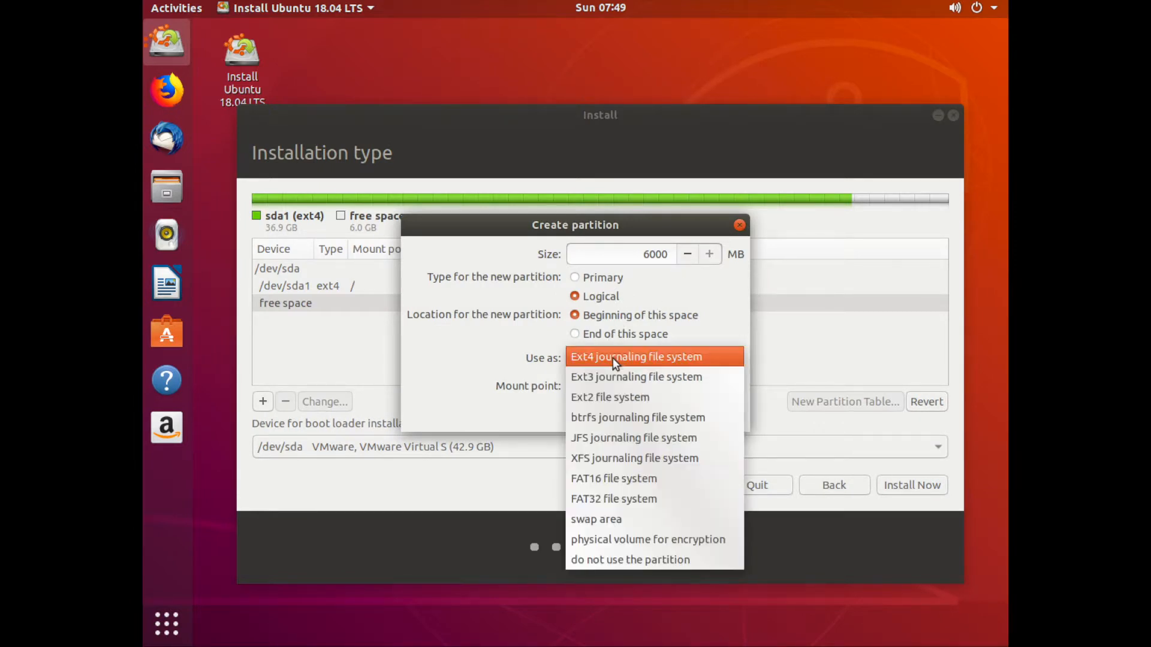
{"action": "left_click", "coordinate": [610, 521]}
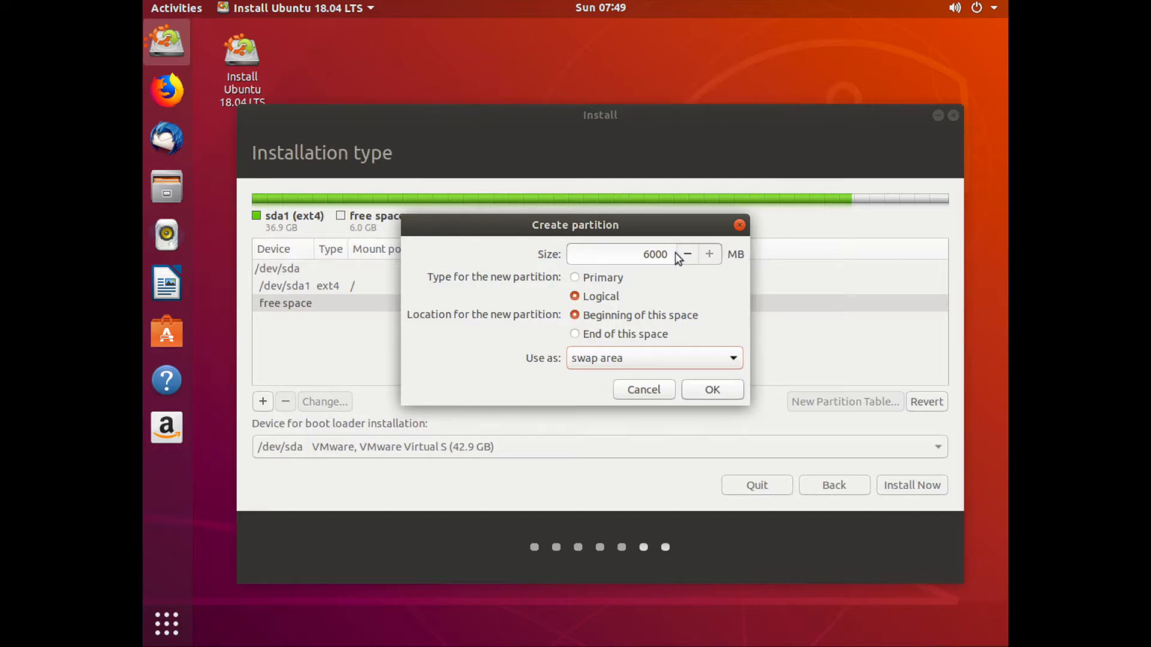
{"action": "left_click", "coordinate": [575, 278]}
{"action": "left_click", "coordinate": [646, 255]}
{"action": "left_click_drag", "start_coordinate": [646, 255], "coordinate": [667, 256]}
{"action": "left_click", "coordinate": [593, 257]}
{"action": "mouse_move", "coordinate": [577, 228]}
{"action": "left_mouse_down"}
{"action": "mouse_move", "coordinate": [674, 283]}
{"action": "mouse_move", "coordinate": [583, 260]}
{"action": "mouse_move", "coordinate": [576, 244]}
{"action": "left_mouse_up"}
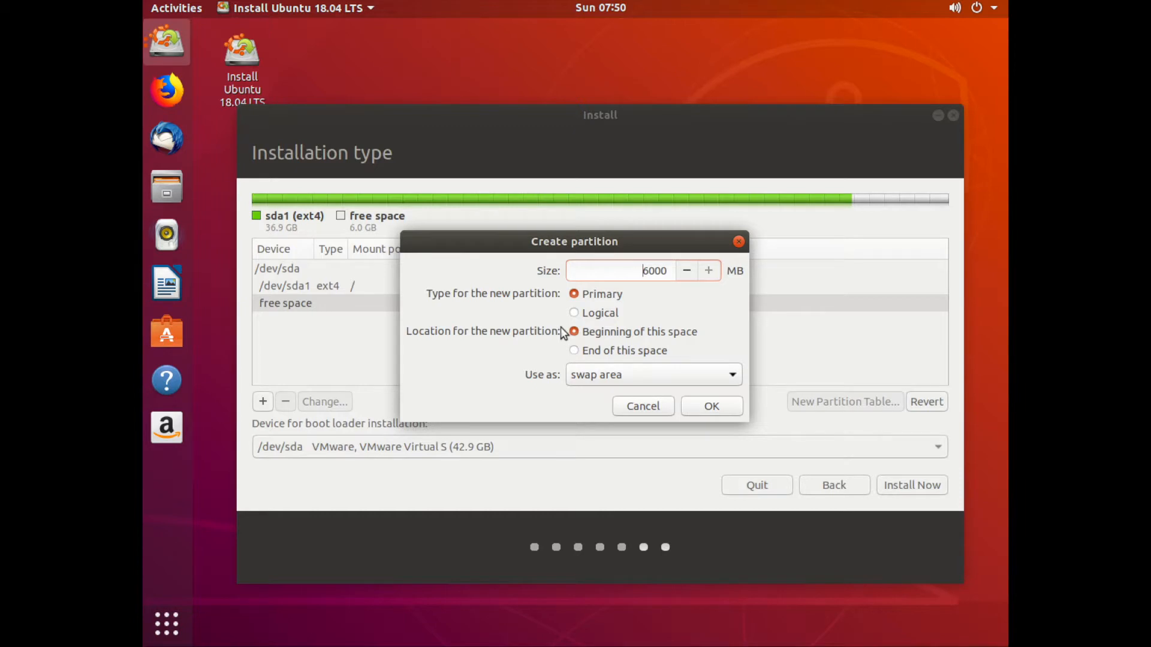
{"action": "left_click", "coordinate": [705, 407]}
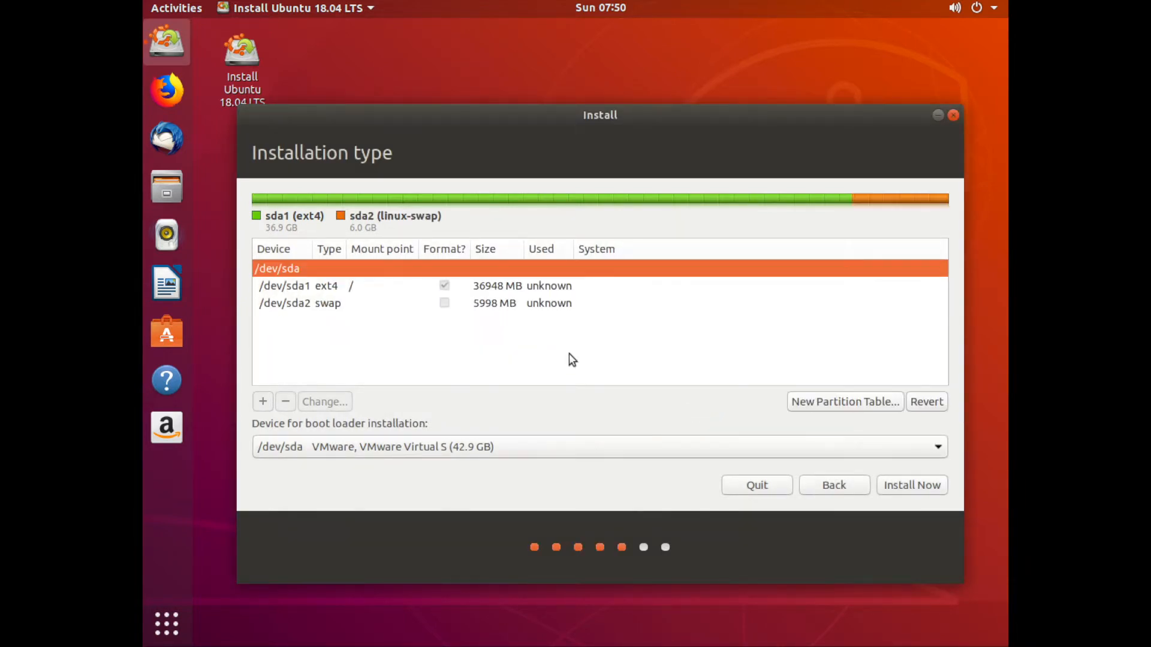
{"action": "left_click", "coordinate": [420, 308]}
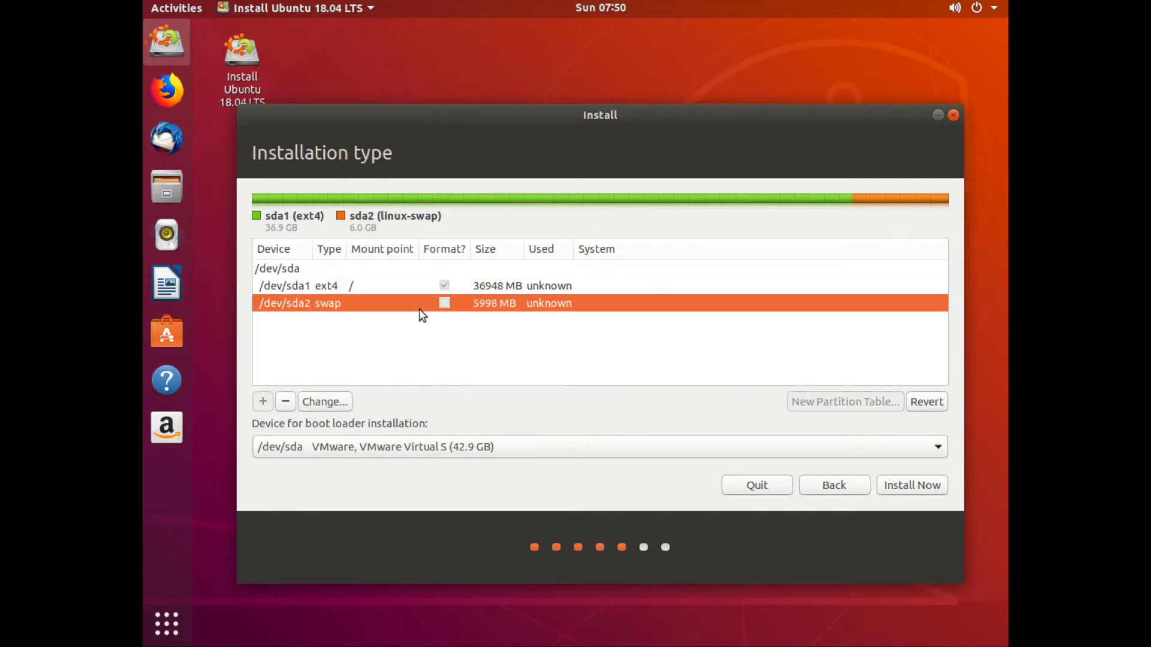
{"action": "left_click", "coordinate": [928, 488]}
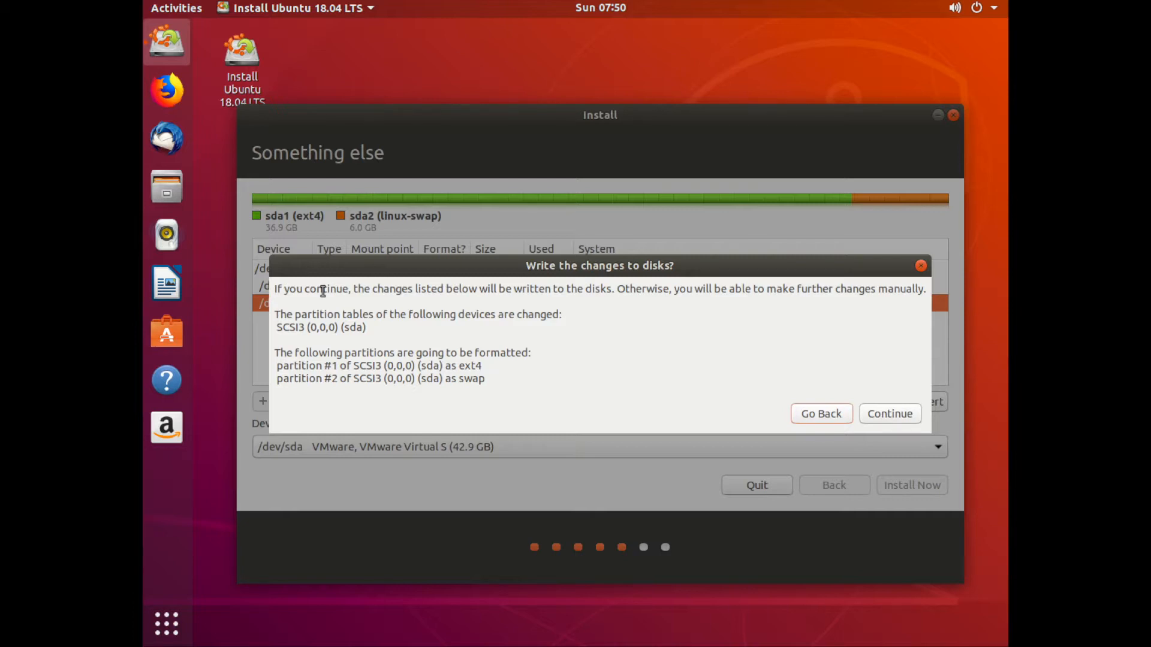
{"action": "mouse_move", "coordinate": [321, 274]}
{"action": "left_mouse_down"}
{"action": "mouse_move", "coordinate": [325, 343]}
{"action": "mouse_move", "coordinate": [319, 267]}
{"action": "left_mouse_up"}
{"action": "left_click", "coordinate": [835, 407]}
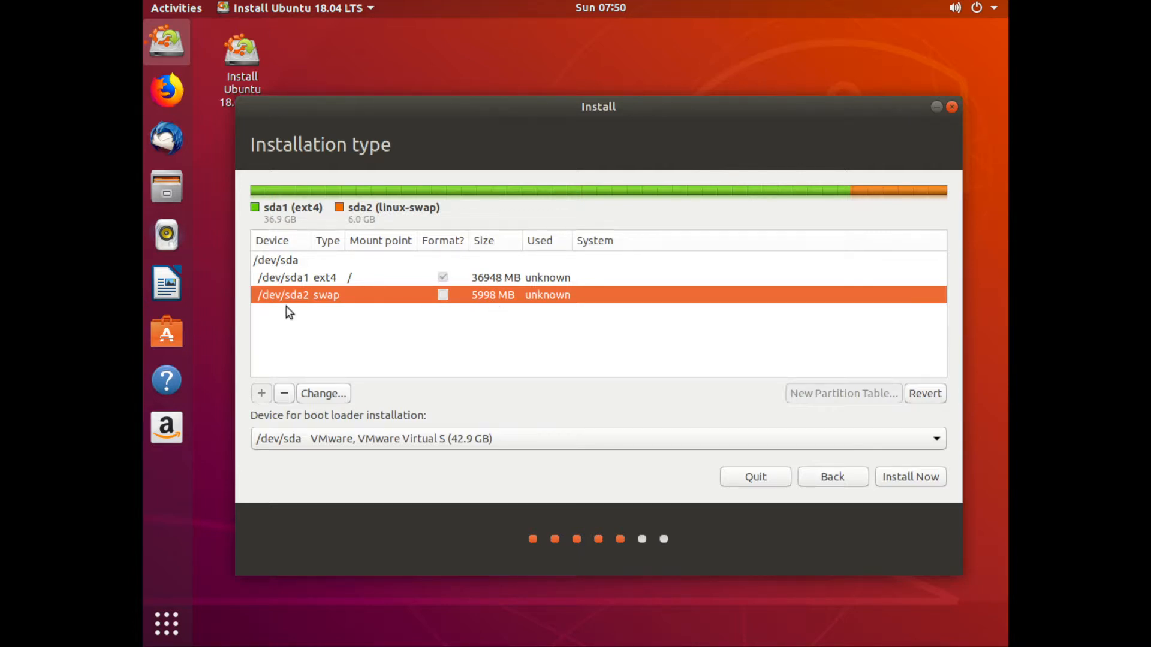
Start the installation and confirm writing the partition changes to the disks.
{"action": "left_click", "coordinate": [910, 477]}
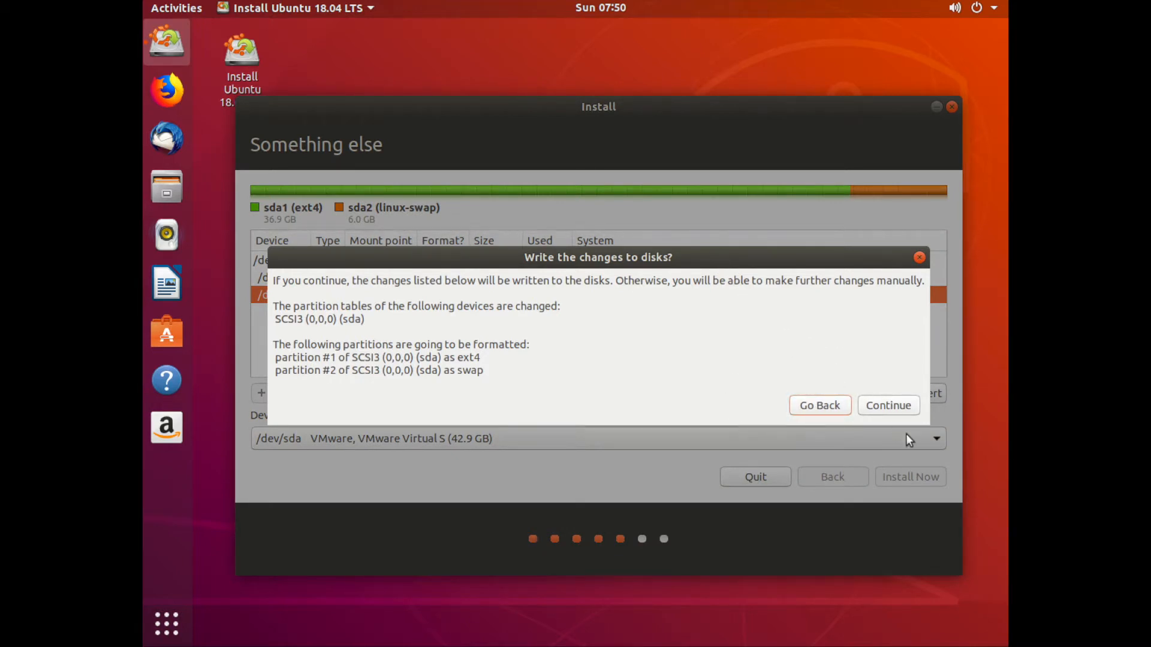
{"action": "left_click", "coordinate": [895, 405]}
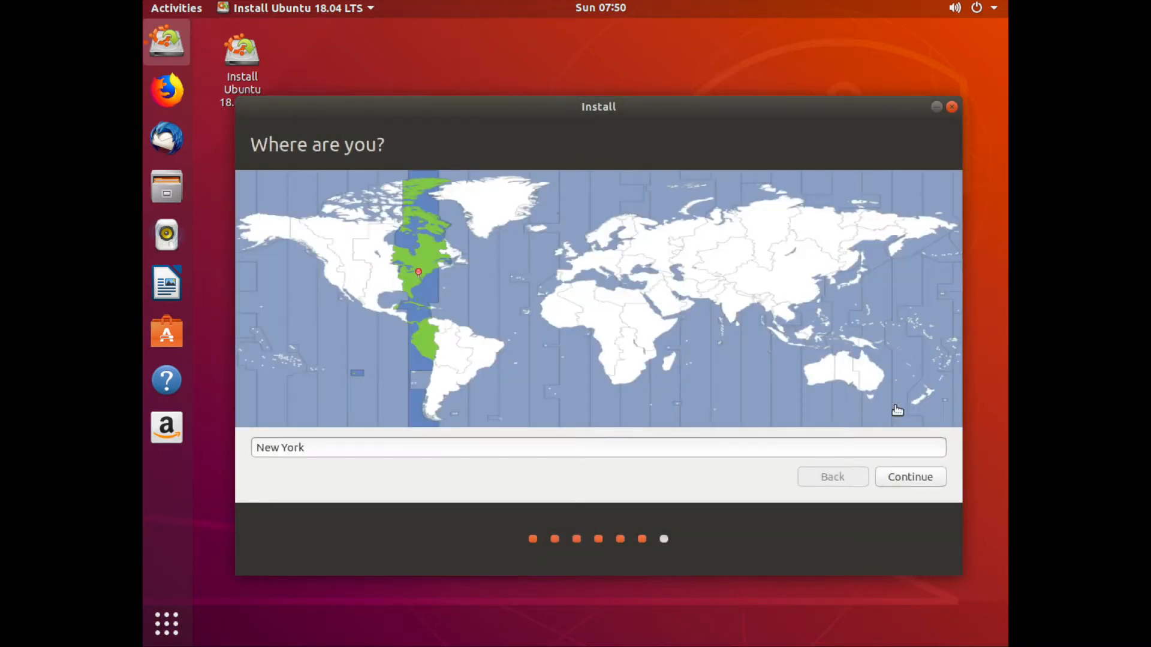
Set the location to Kolkata on the map and continue.
{"action": "left_click", "coordinate": [732, 304]}
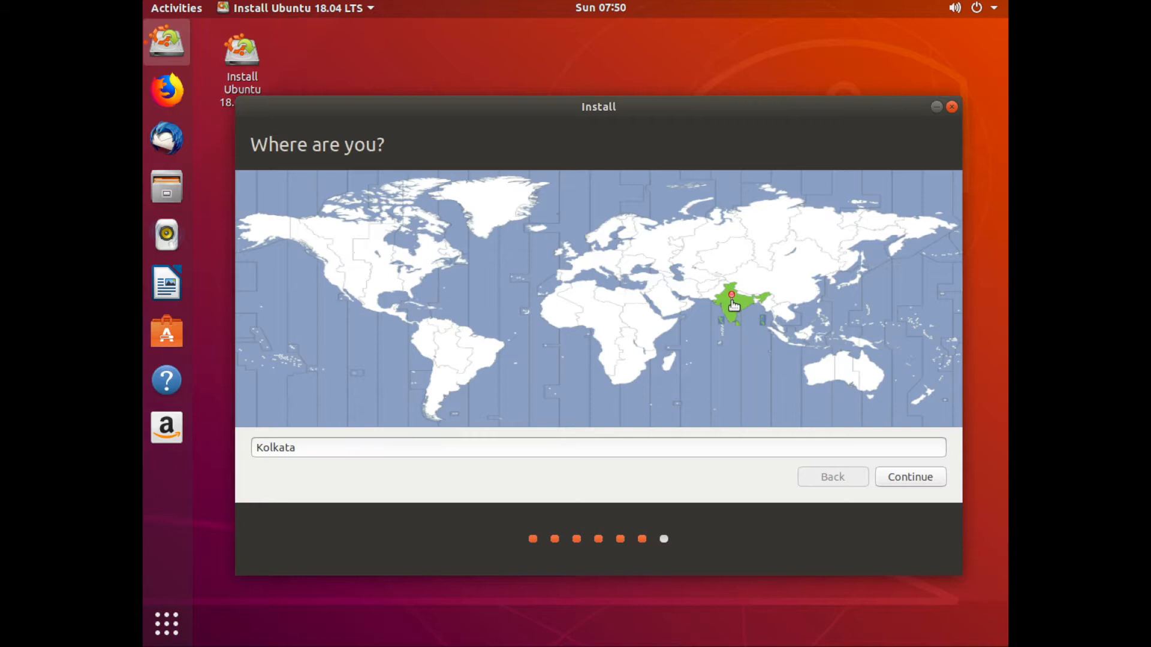
{"action": "left_click", "coordinate": [346, 447]}
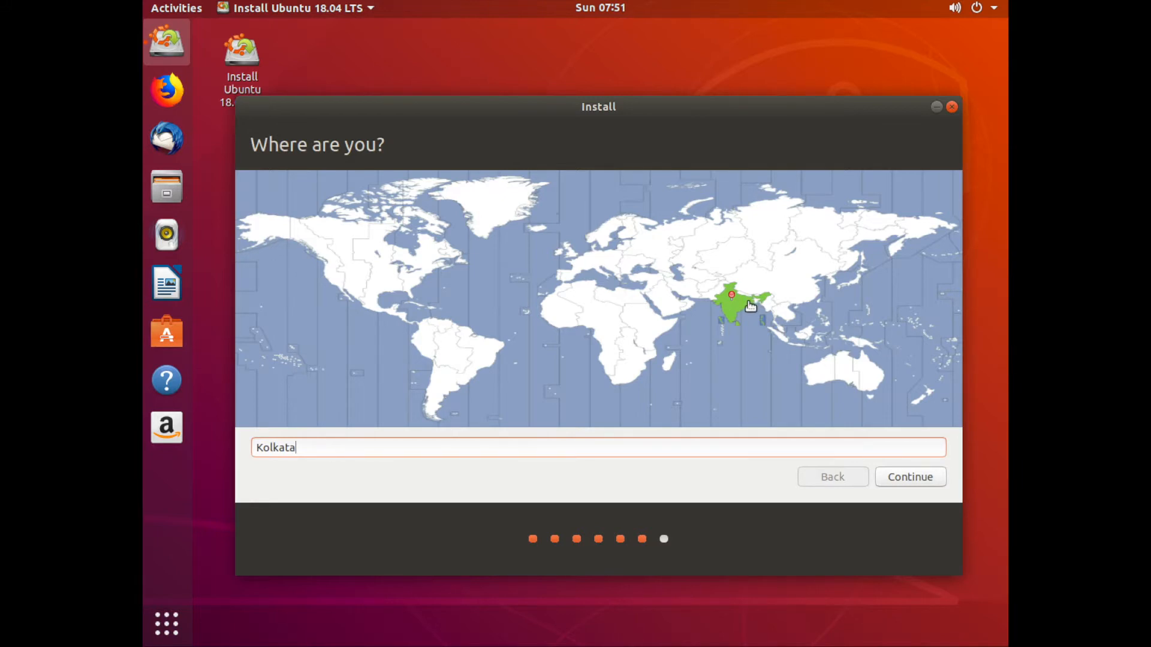
{"action": "left_click", "coordinate": [916, 475]}
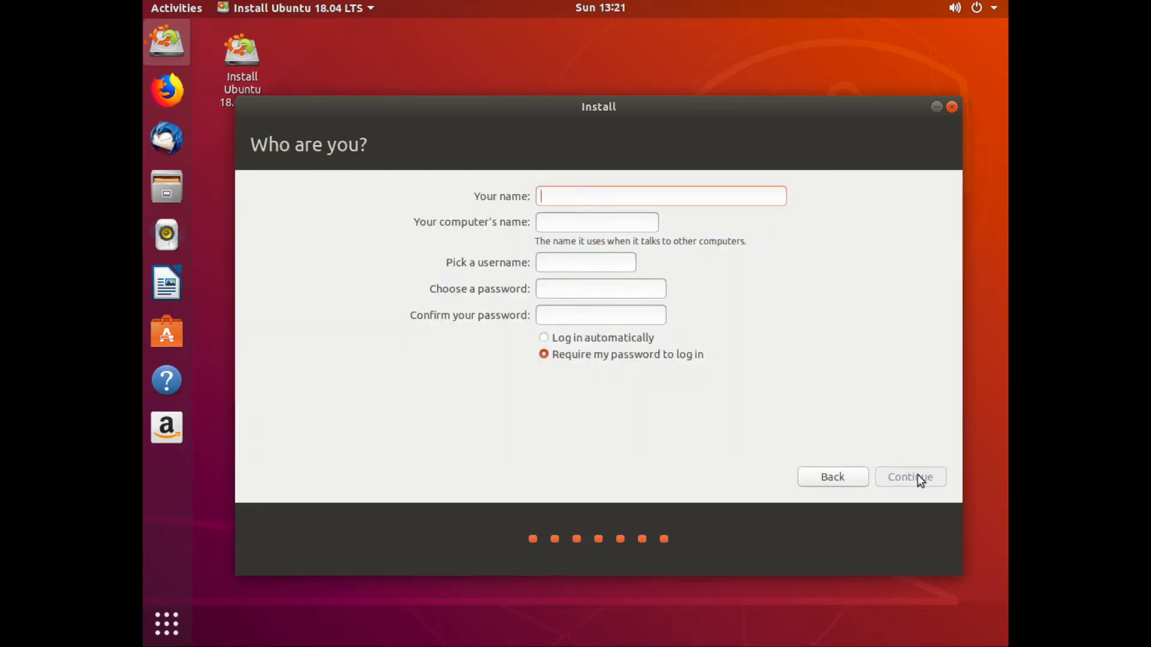
Enter the user's name and set the computer's name to one-vm.
{"action": "type", "text": "One "}
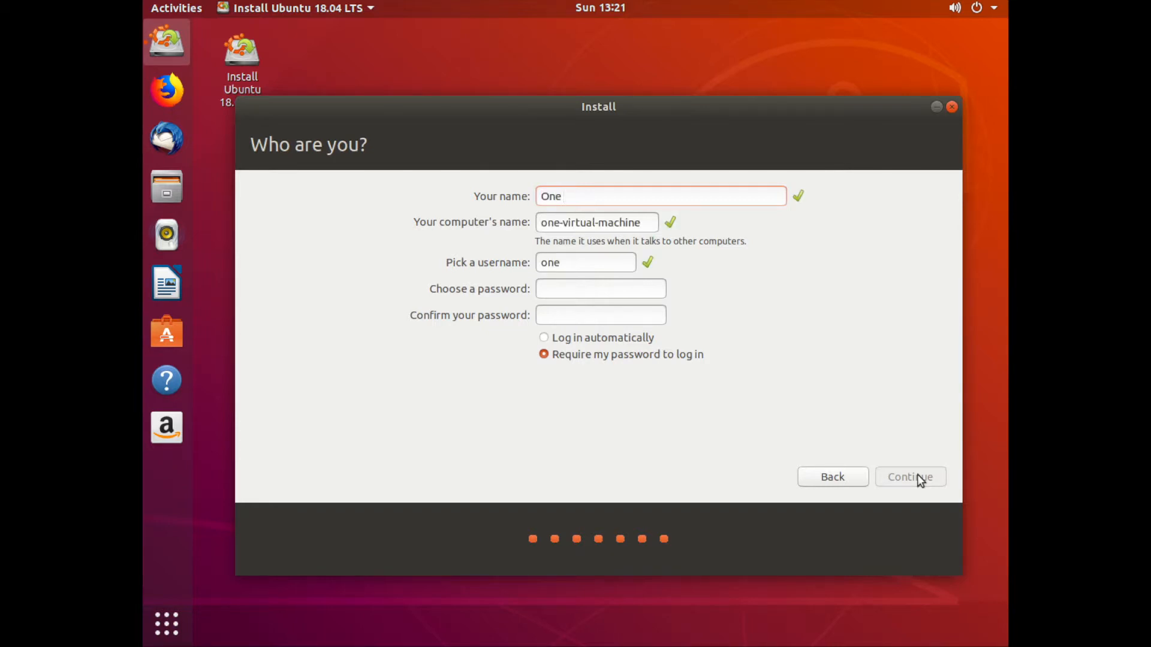
{"action": "type", "text": "Percent"}
{"action": "key", "text": "BackSpace"}
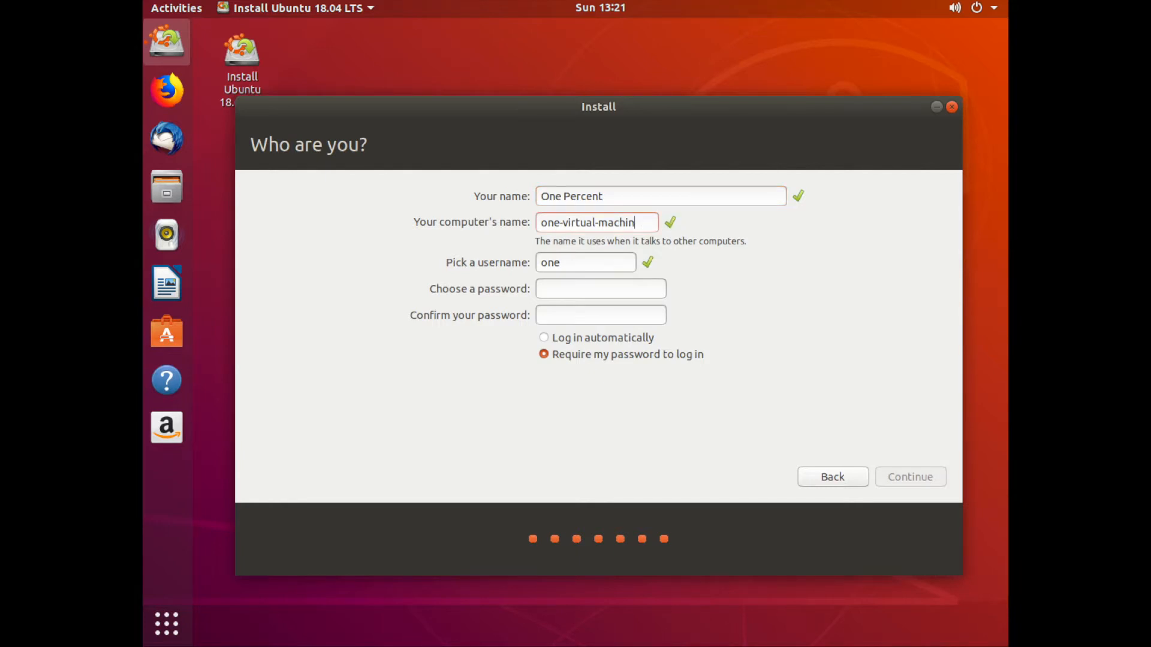
{"action": "key", "text": "BackSpace"}
{"action": "key", "text": "BackSpace"}
{"action": "key", "text": "BackSpace"}
{"action": "key", "text": "BackSpace"}
{"action": "key", "text": "BackSpace"}
{"action": "key", "text": "BackSpace"}
{"action": "key", "text": "BackSpace"}
{"action": "key", "text": "BackSpace"}
{"action": "key", "text": "BackSpace"}
{"action": "key", "text": "BackSpace"}
{"action": "key", "text": "BackSpace"}
{"action": "key", "text": "BackSpace"}
{"action": "key", "text": "BackSpace"}
{"action": "type", "text": "m"}
Try entering different account passwords in the password and confirmation fields.
{"action": "left_click", "coordinate": [587, 287]}
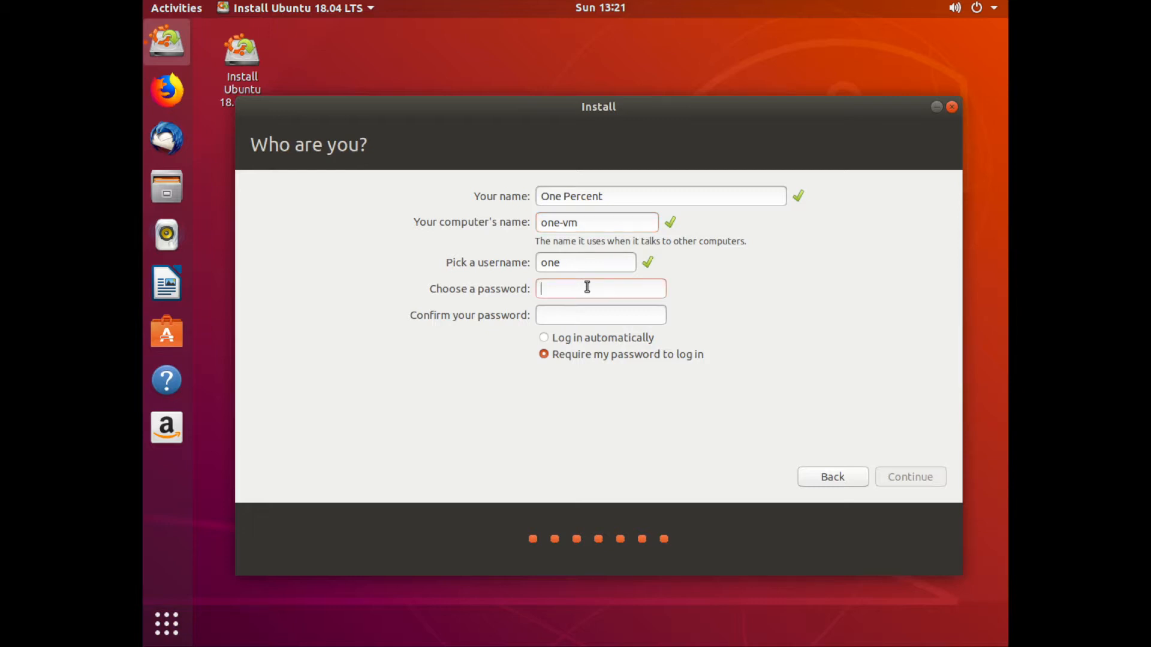
{"action": "key", "text": "Tab"}
{"action": "type", "text": "o"}
{"action": "key", "text": "BackSpace"}
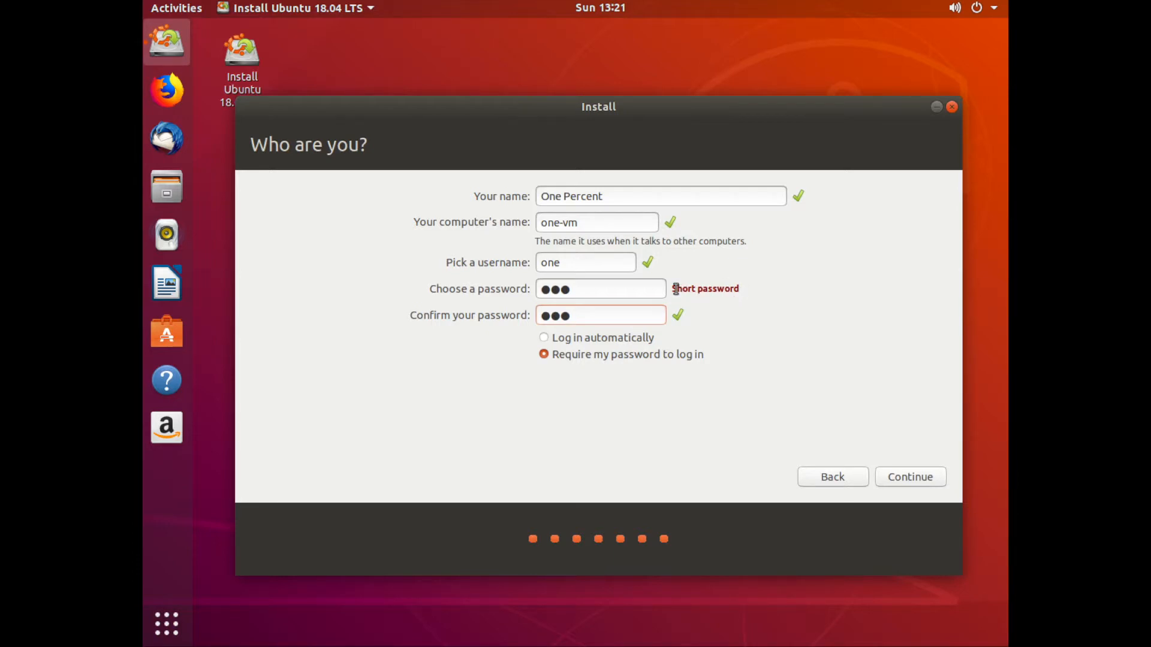
{"action": "left_click", "coordinate": [617, 291]}
{"action": "double_click", "coordinate": [617, 291]}
{"action": "type", "text": "on"}
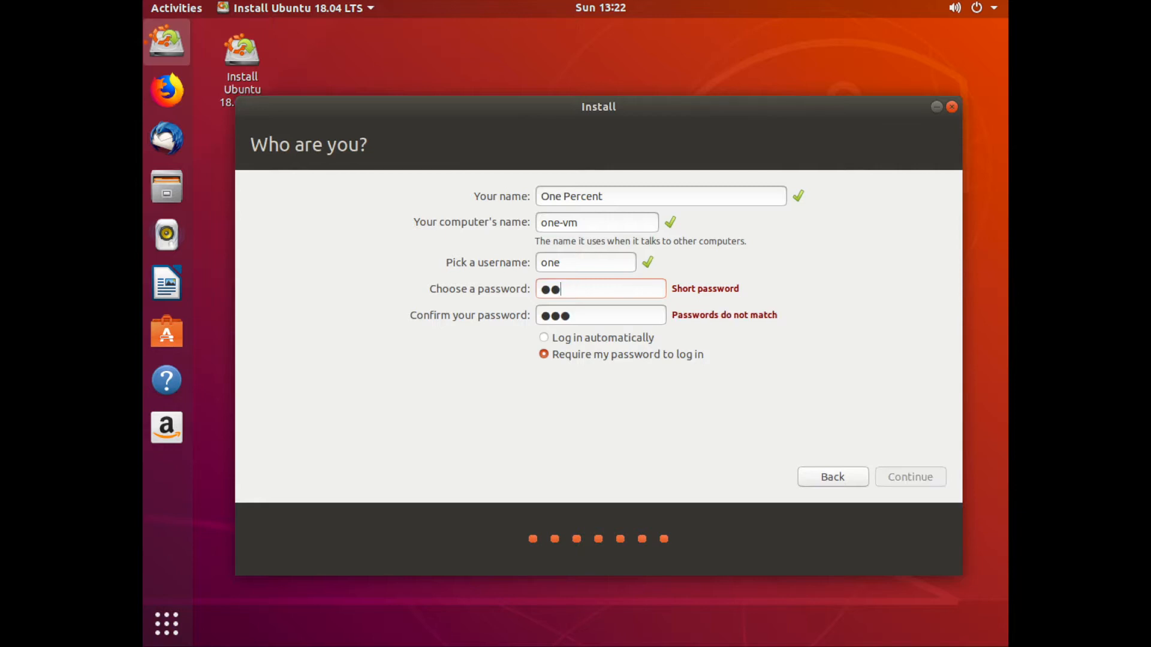
{"action": "type", "text": "●"}
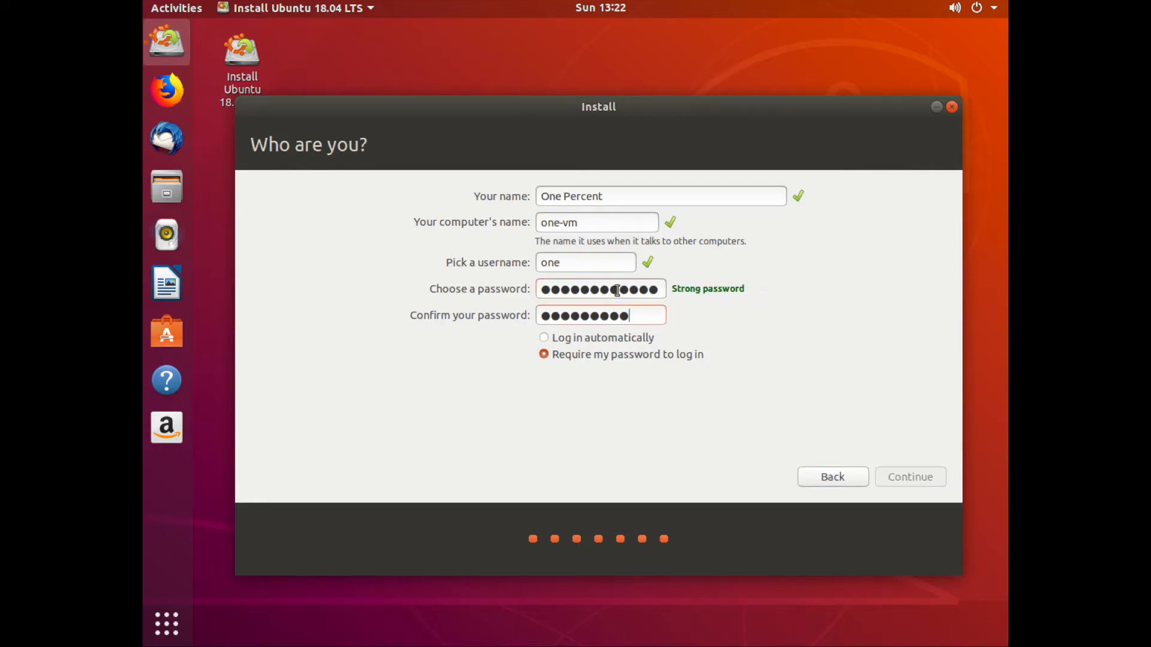
{"action": "type", "text": "●●●"}
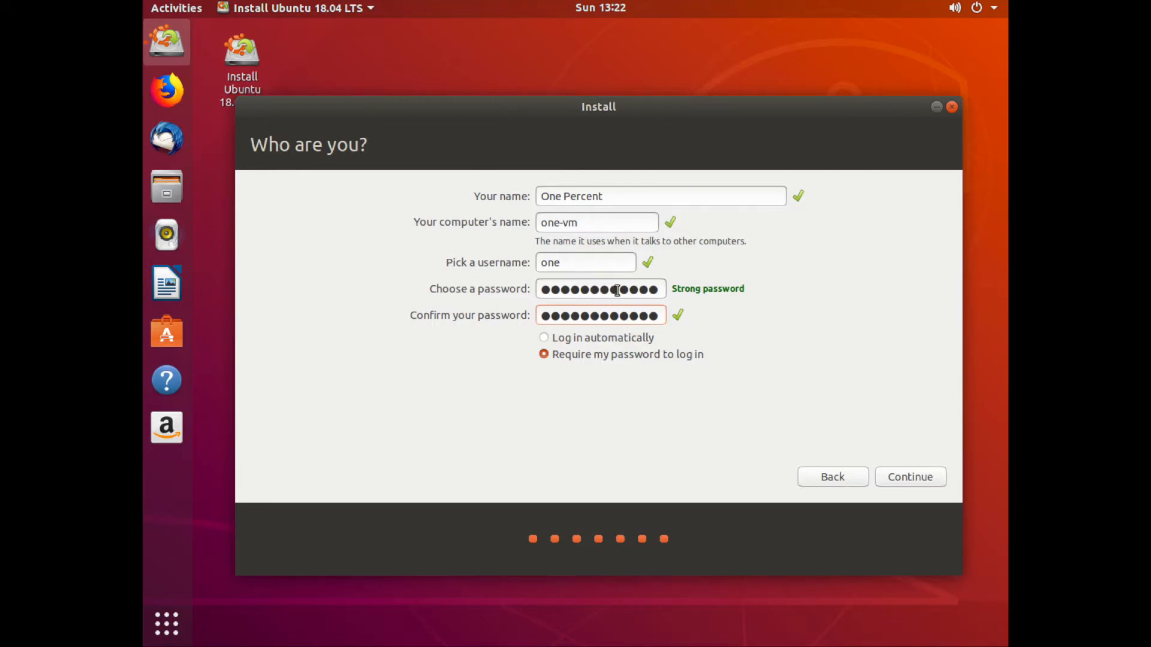
{"action": "key", "text": "BackSpace"}
{"action": "key", "text": "BackSpace"}
{"action": "key", "text": "BackSpace"}
{"action": "key", "text": "BackSpace"}
{"action": "key", "text": "BackSpace"}
{"action": "key", "text": "BackSpace"}
{"action": "key", "text": "BackSpace"}
{"action": "key", "text": "BackSpace"}
{"action": "key", "text": "BackSpace"}
{"action": "key", "text": "BackSpace"}
{"action": "key", "text": "BackSpace"}
{"action": "key", "text": "BackSpace"}
Set and confirm the account password, then continue to begin installing the system.
{"action": "double_click", "coordinate": [617, 291]}
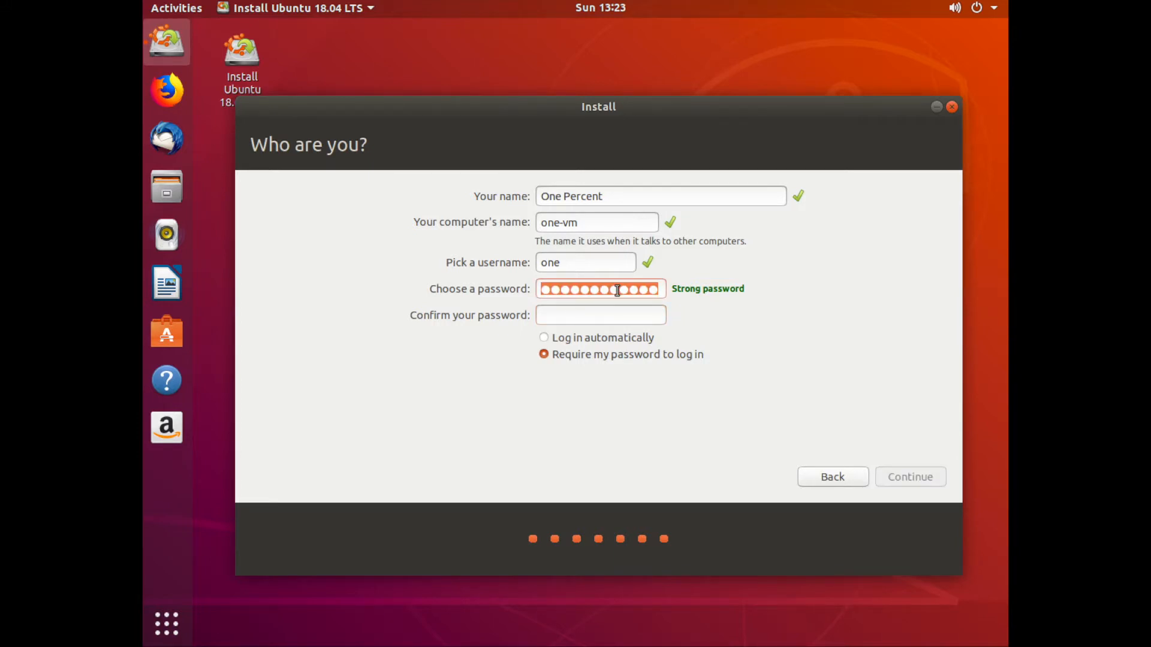
{"action": "key", "text": "BackSpace"}
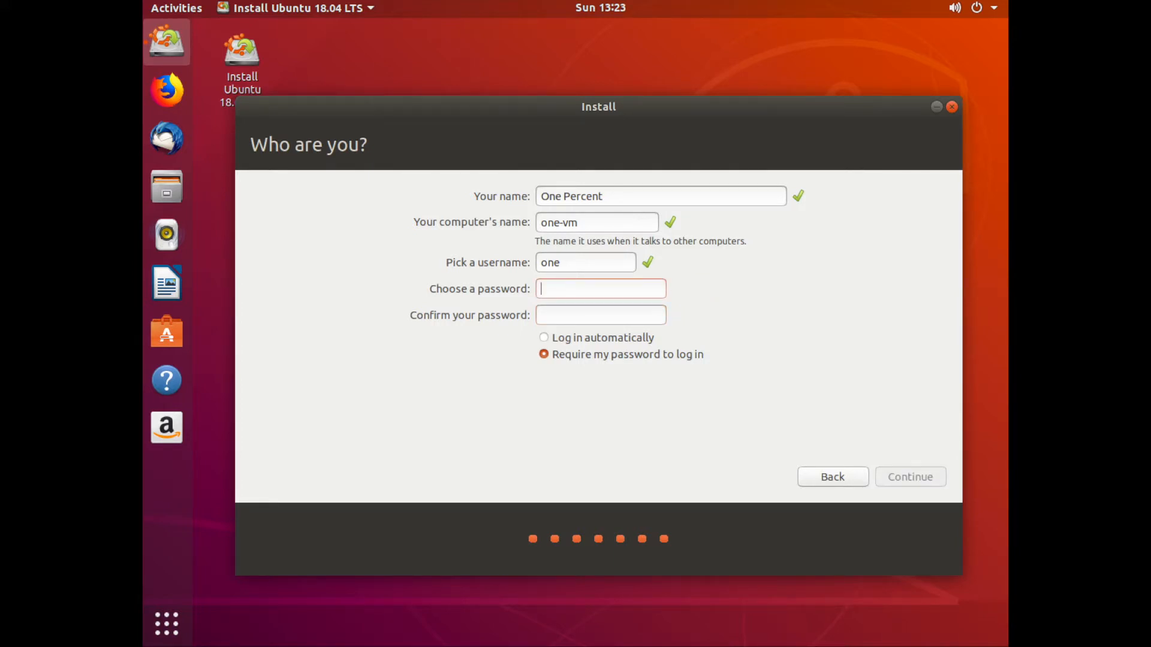
{"action": "key", "text": "Tab"}
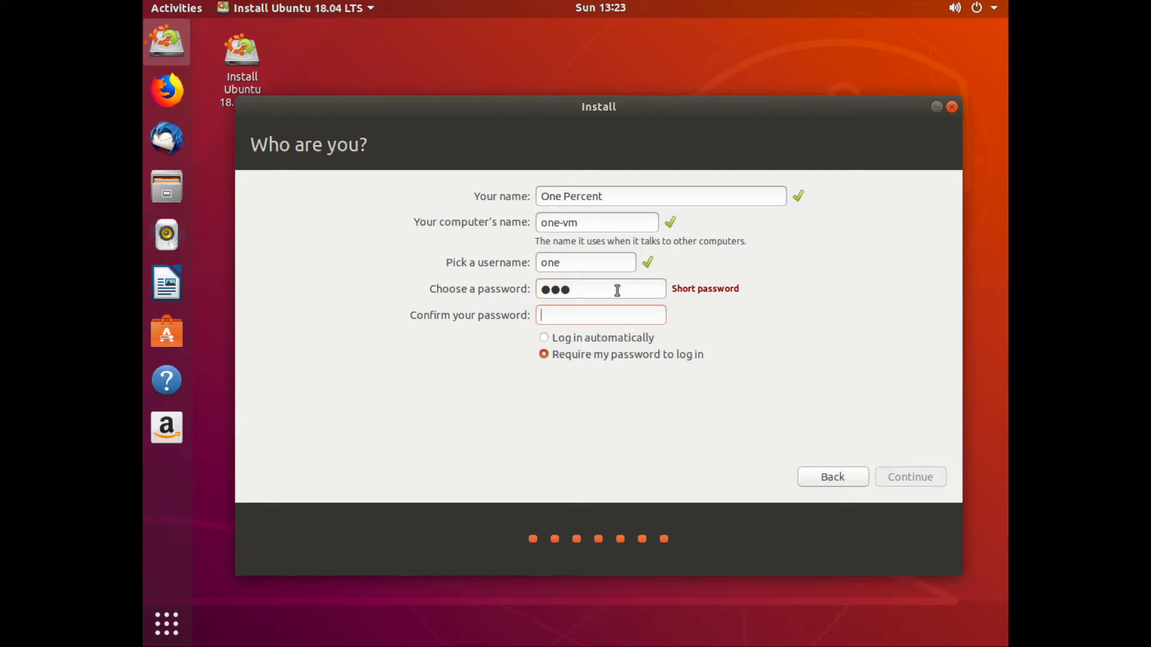
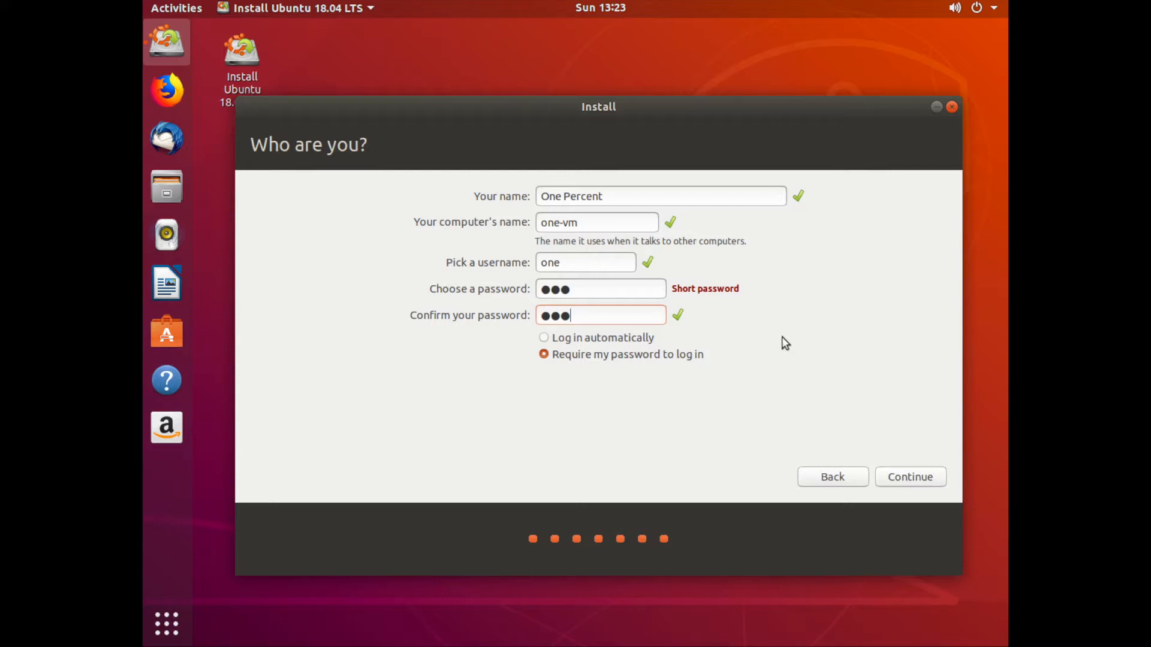
{"action": "left_click", "coordinate": [903, 474]}
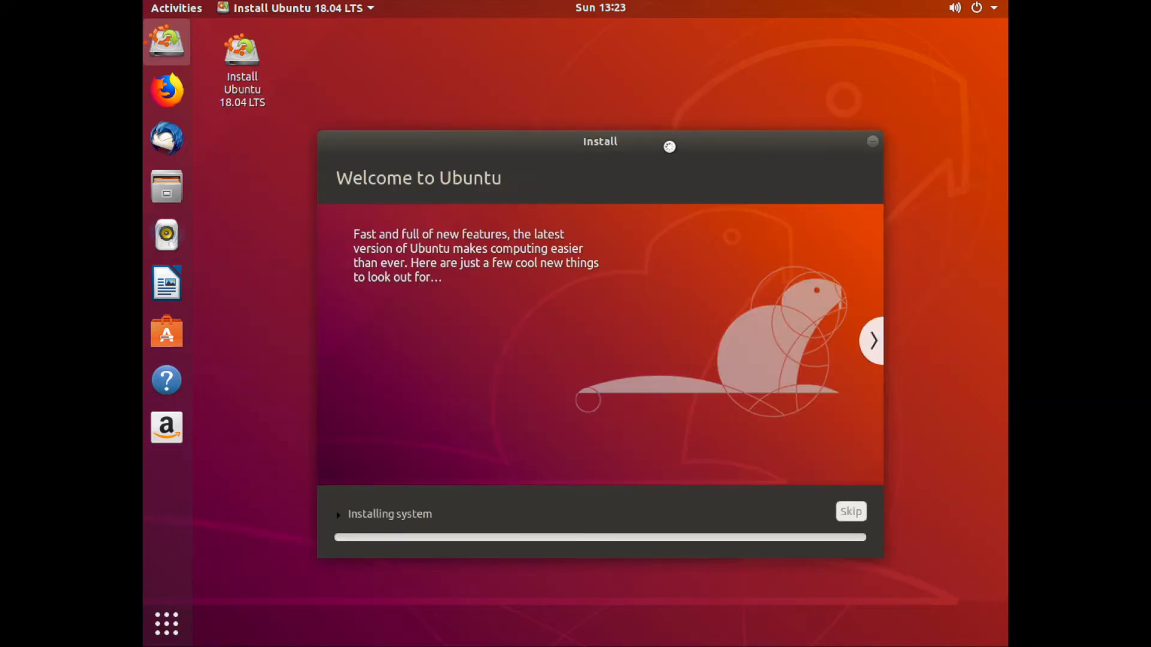
{"action": "left_click_drag", "start_coordinate": [669, 146], "coordinate": [677, 73]}
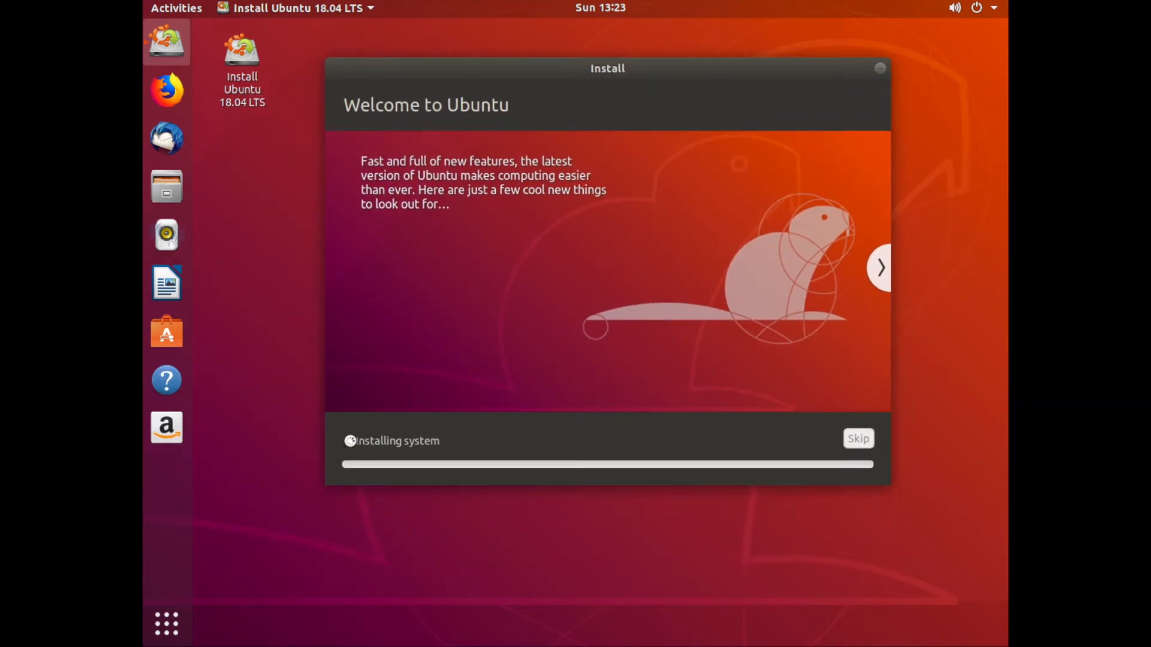
Expand the installation progress details, then restart the computer once the installation finishes.
{"action": "left_click", "coordinate": [348, 441]}
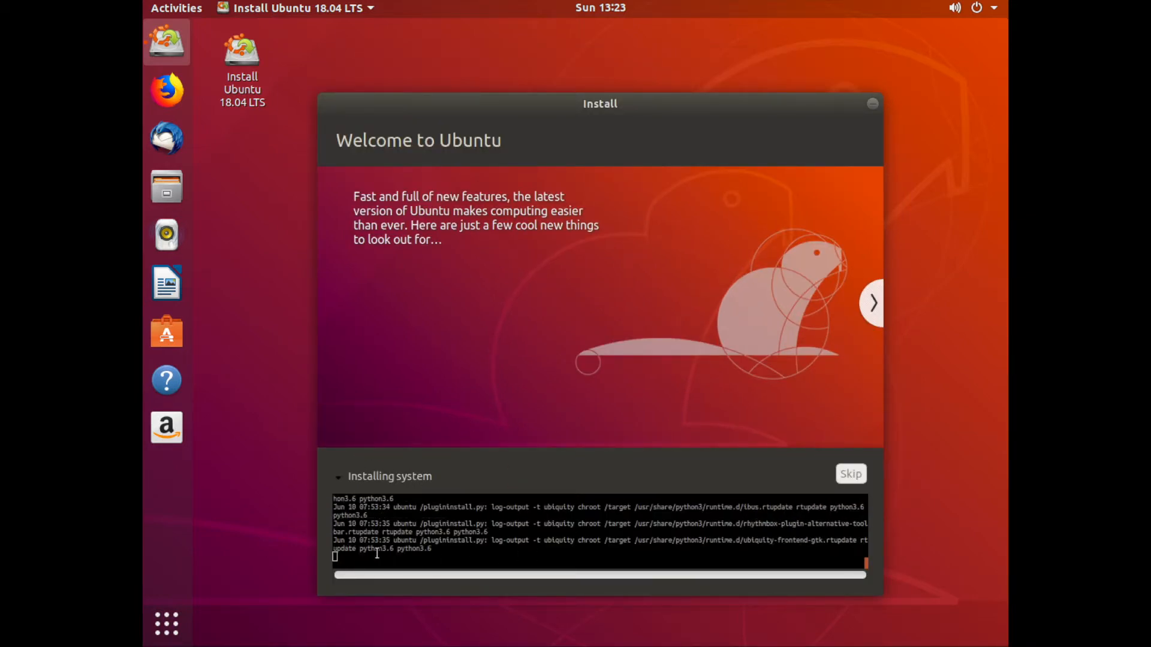
{"action": "left_click_drag", "start_coordinate": [437, 550], "coordinate": [340, 522]}
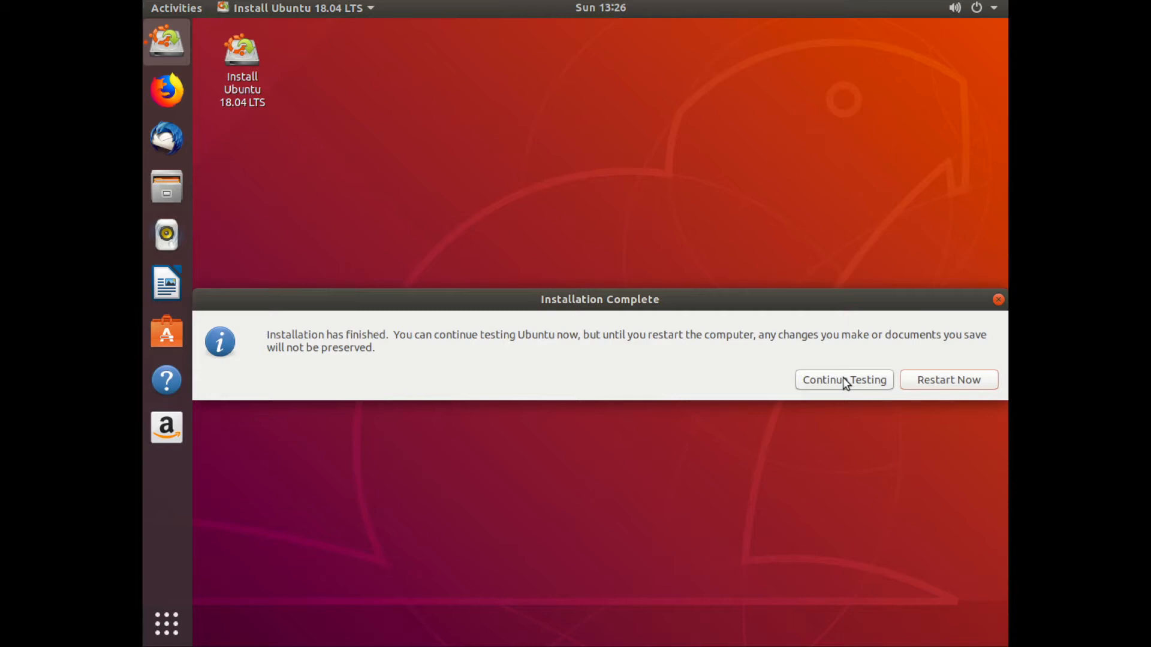
{"action": "left_click", "coordinate": [940, 382]}
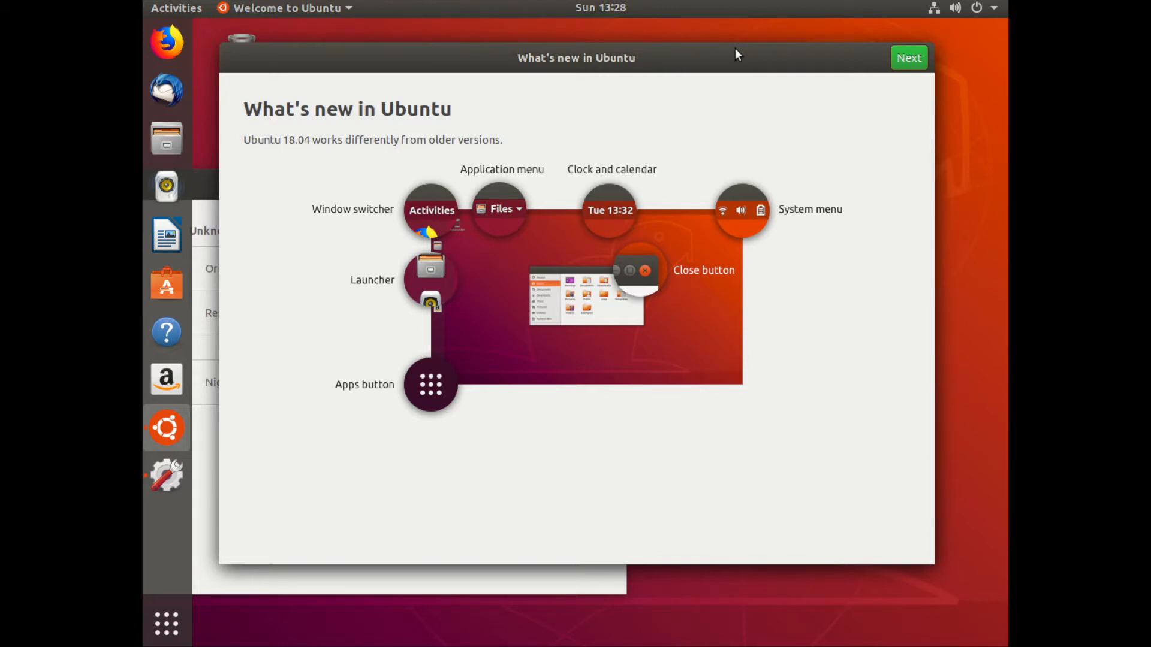
Move the Displays settings window aside and close it.
{"action": "left_click", "coordinate": [573, 585]}
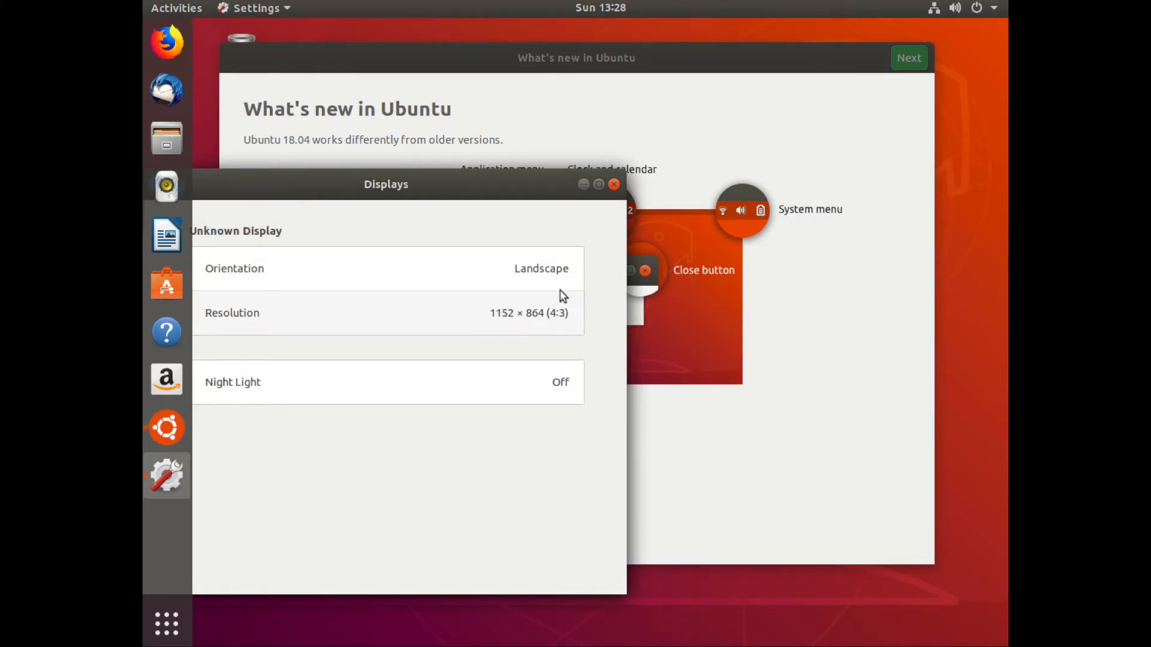
{"action": "left_click_drag", "start_coordinate": [432, 183], "coordinate": [691, 109]}
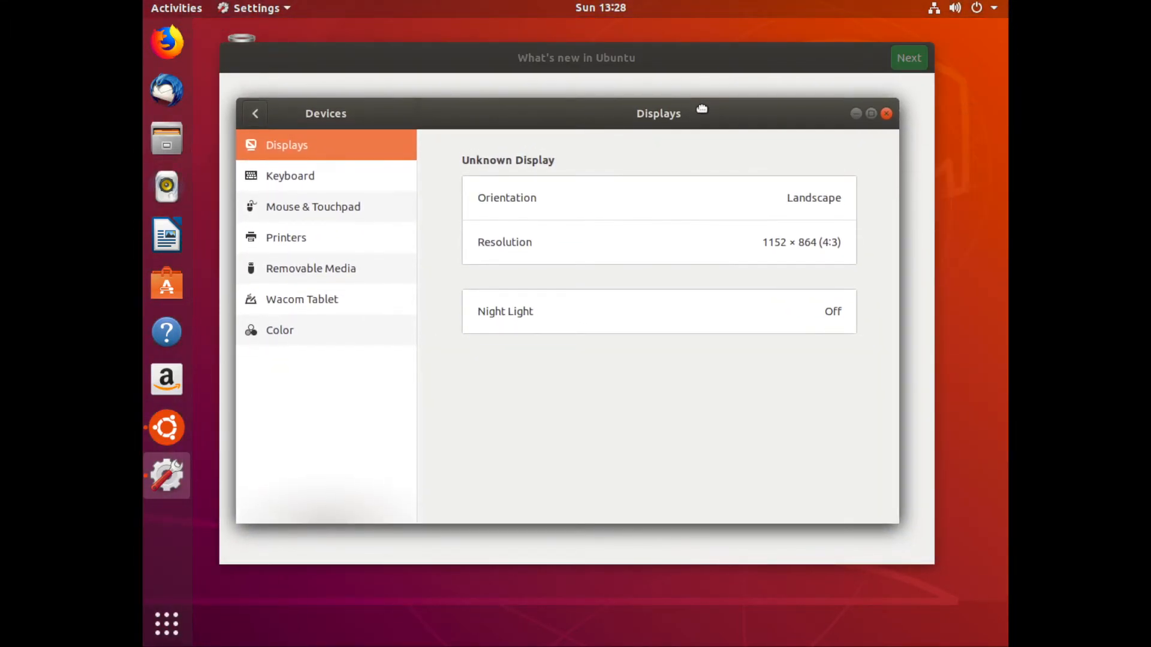
{"action": "left_click", "coordinate": [886, 115]}
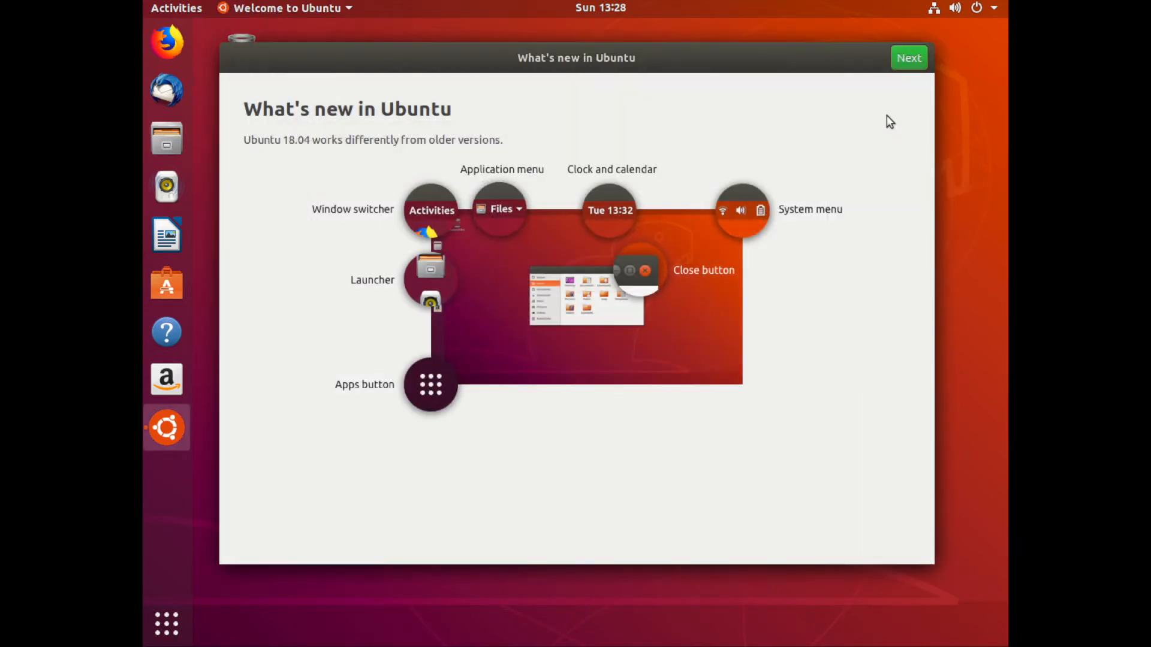
Go through the welcome tour past Livepatch, keep sending system info to Canonical, and finish it.
{"action": "left_click", "coordinate": [909, 58]}
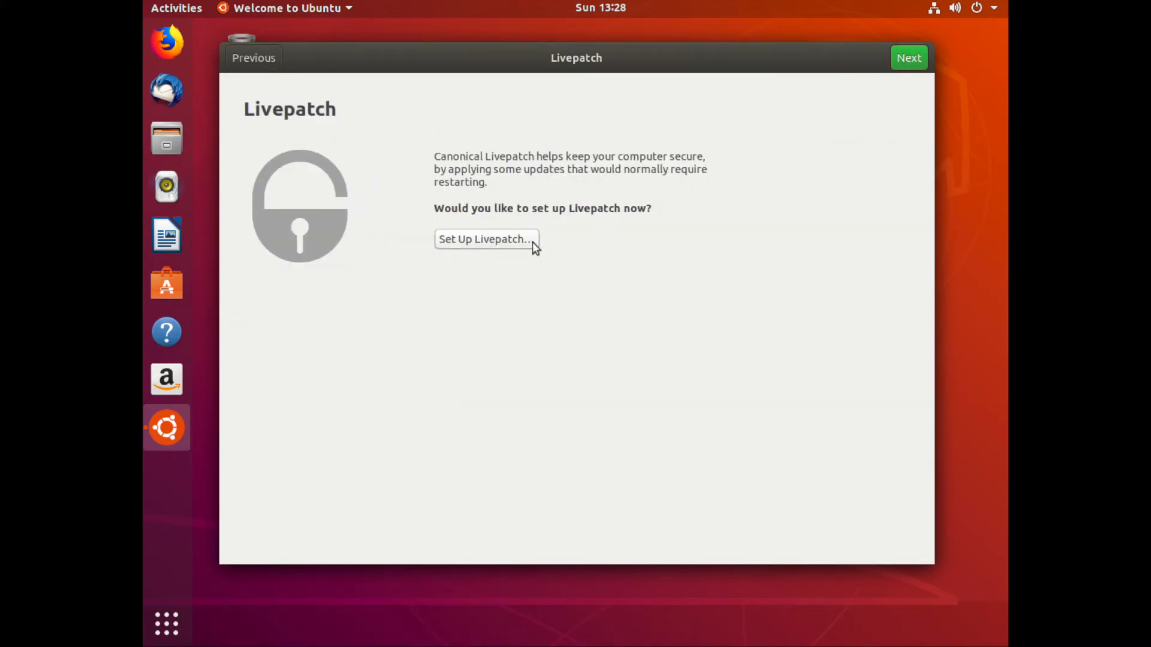
{"action": "left_click", "coordinate": [909, 58]}
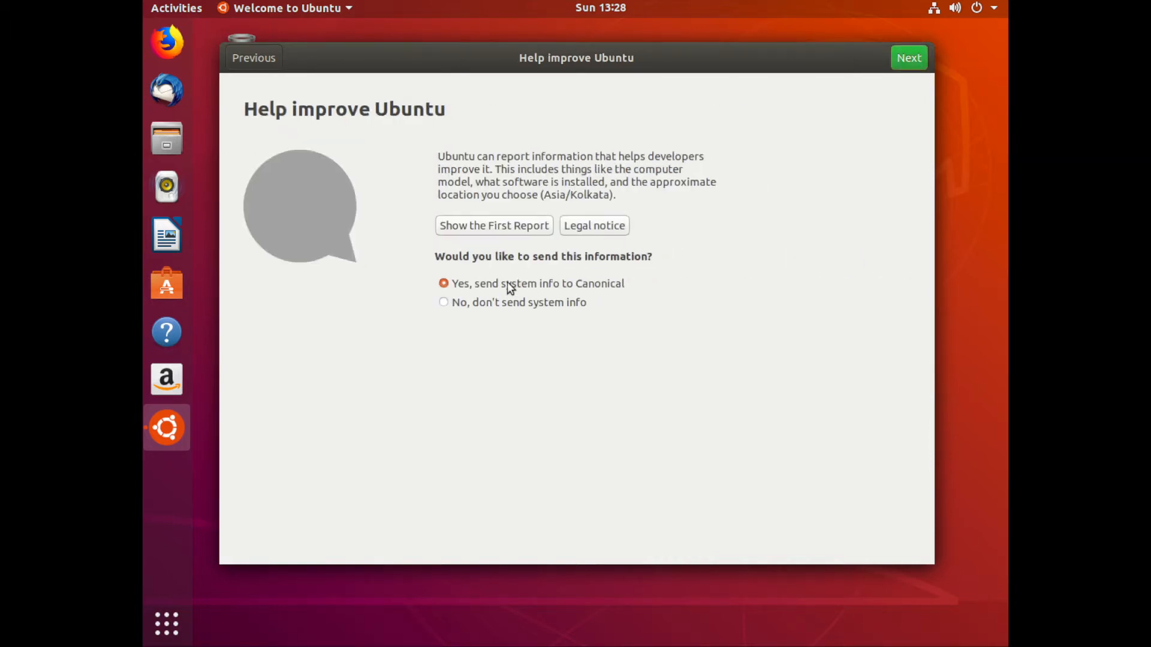
{"action": "left_click", "coordinate": [909, 58]}
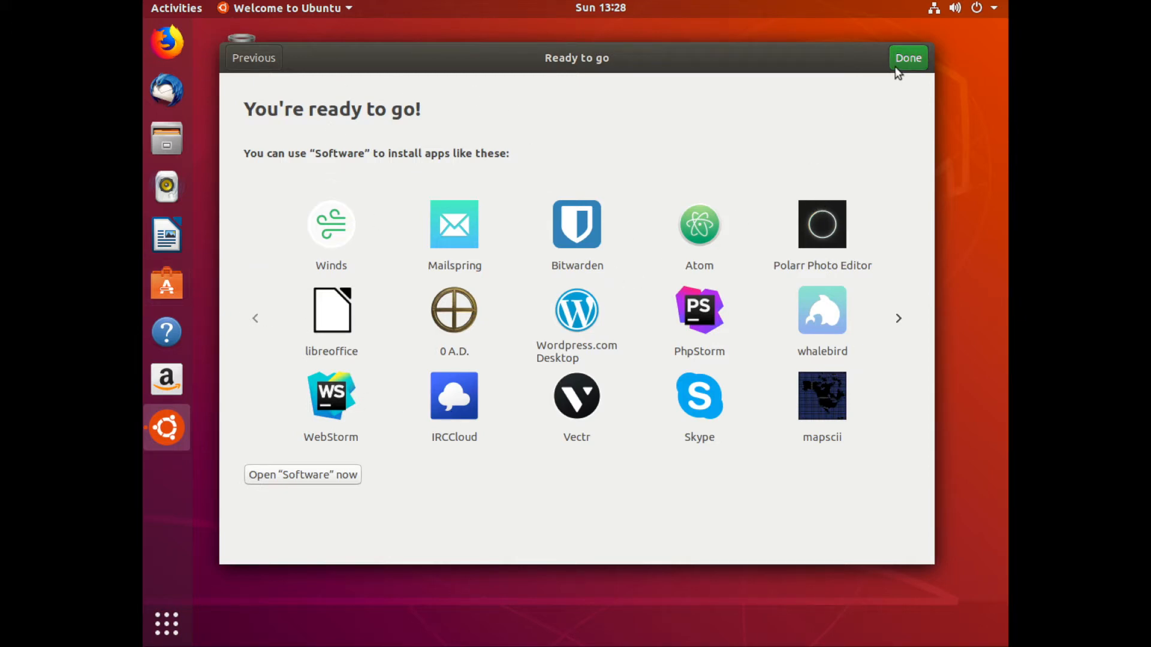
{"action": "left_click", "coordinate": [909, 58]}
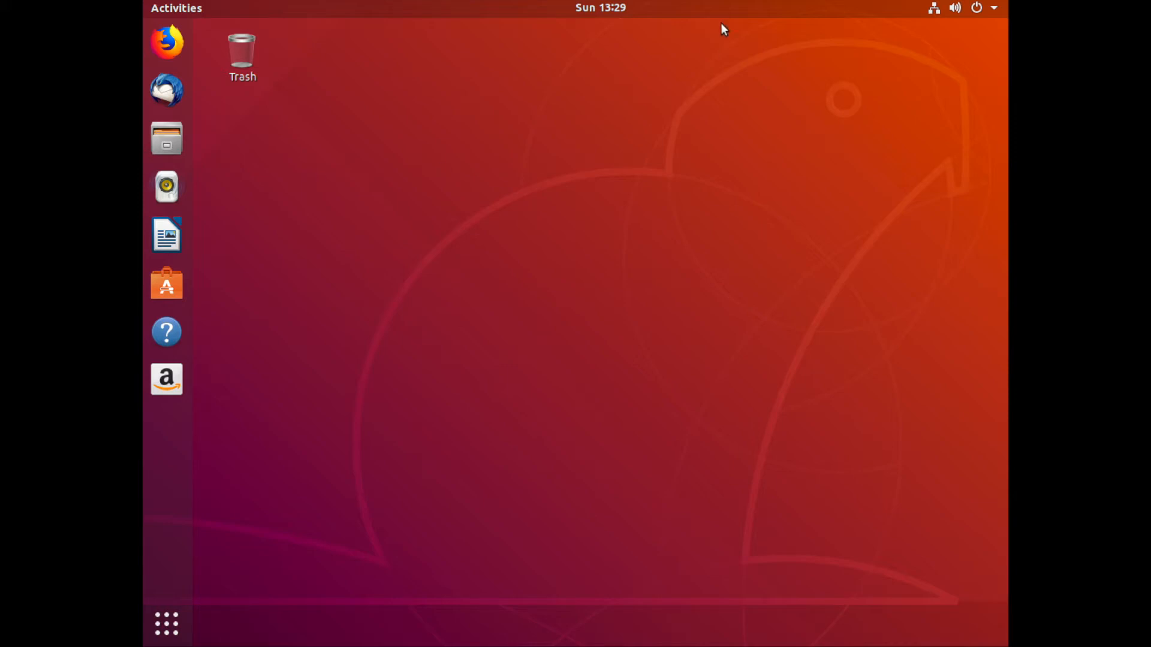
Check the wired network connection in the system menu.
{"action": "left_click", "coordinate": [935, 11]}
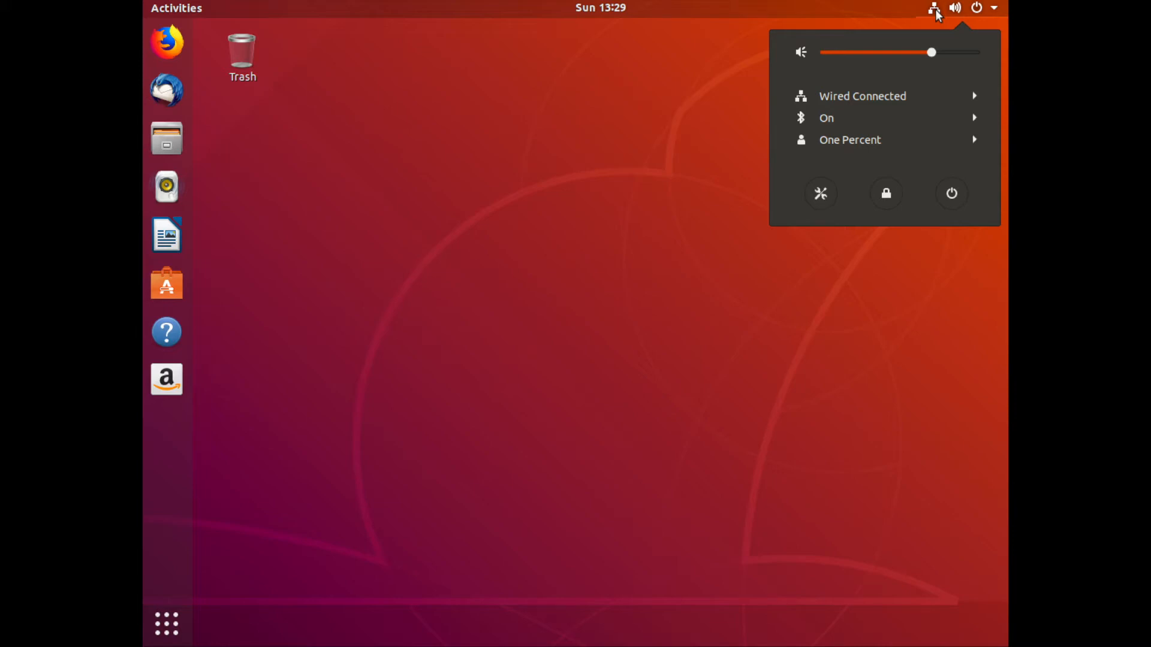
{"action": "left_click", "coordinate": [837, 102]}
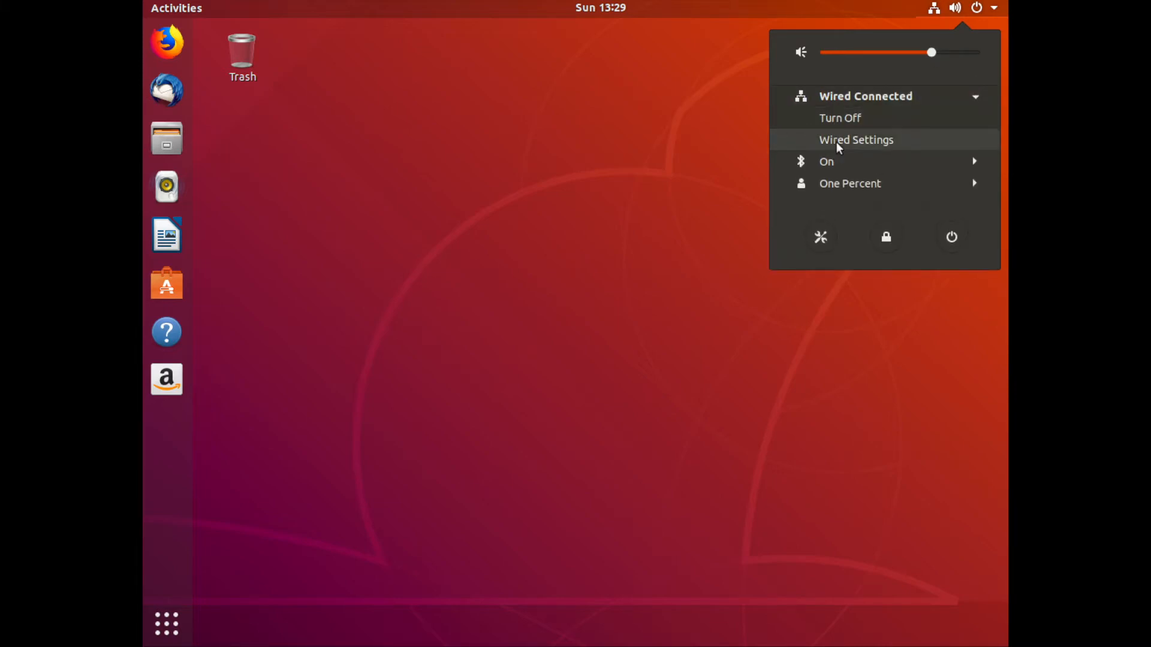
{"action": "left_click", "coordinate": [618, 197]}
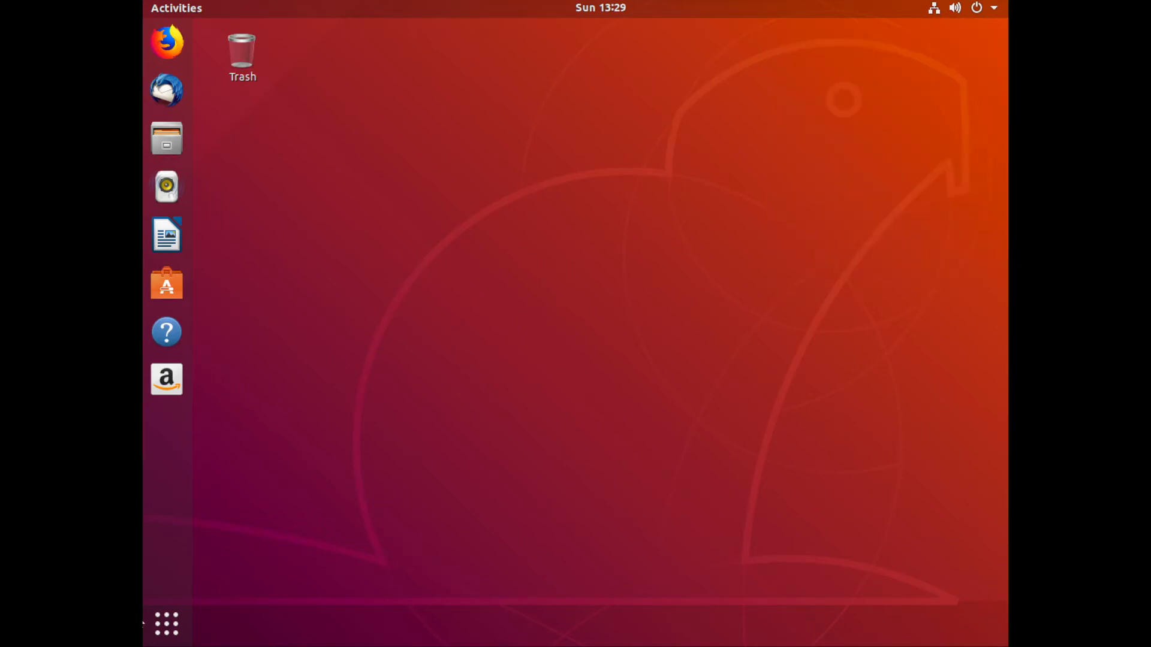
Open a Terminal window after searching the applications for term.
{"action": "left_click", "coordinate": [167, 628]}
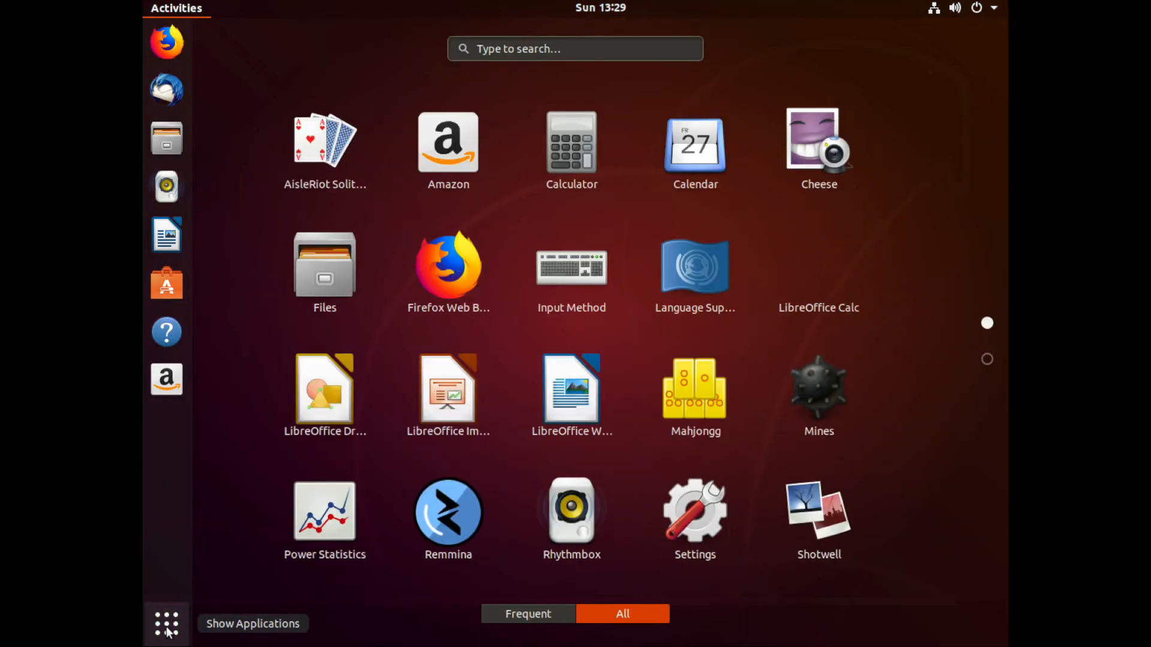
{"action": "type", "text": "term"}
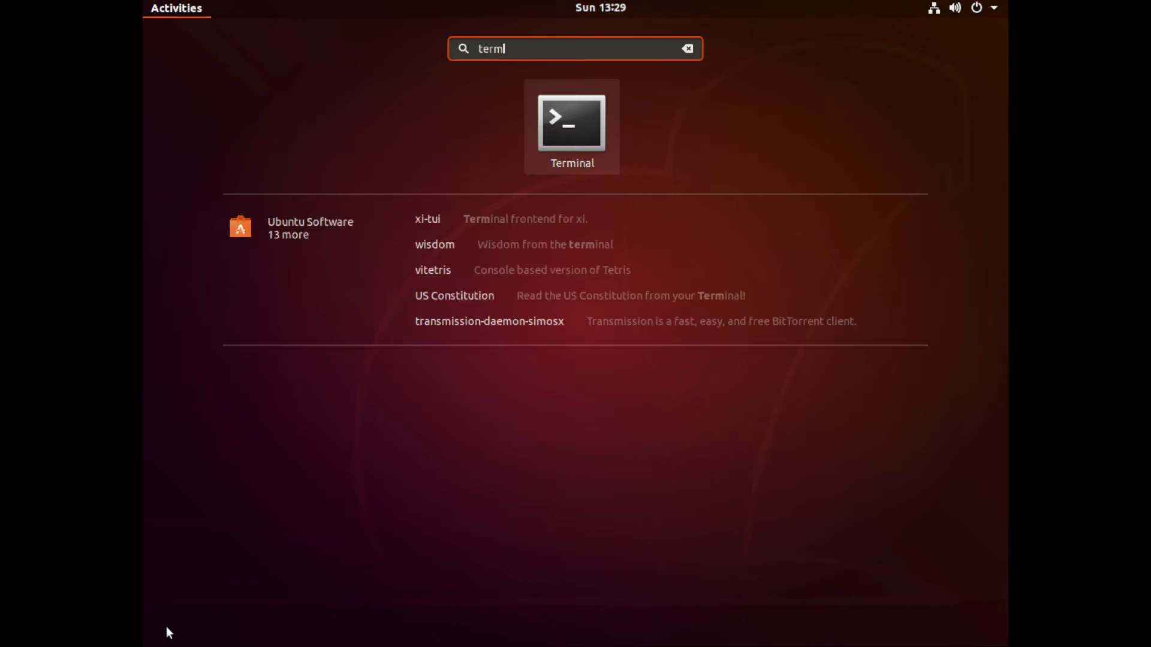
{"action": "key", "text": "Escape"}
{"action": "left_click", "coordinate": [167, 627]}
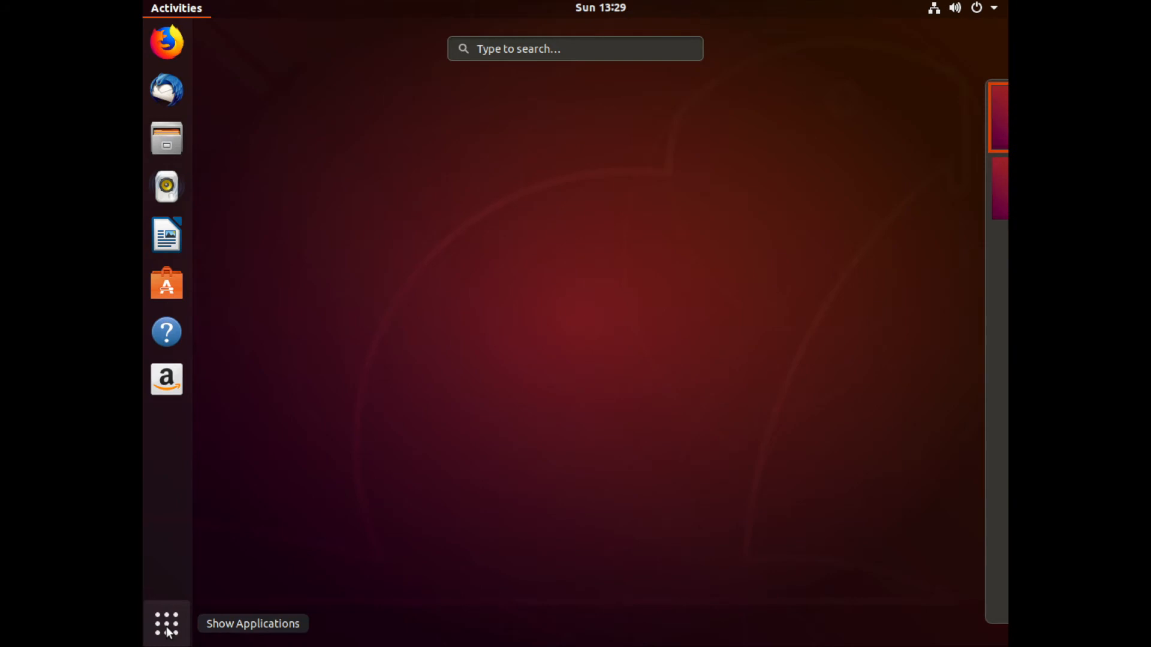
{"action": "left_click", "coordinate": [710, 335]}
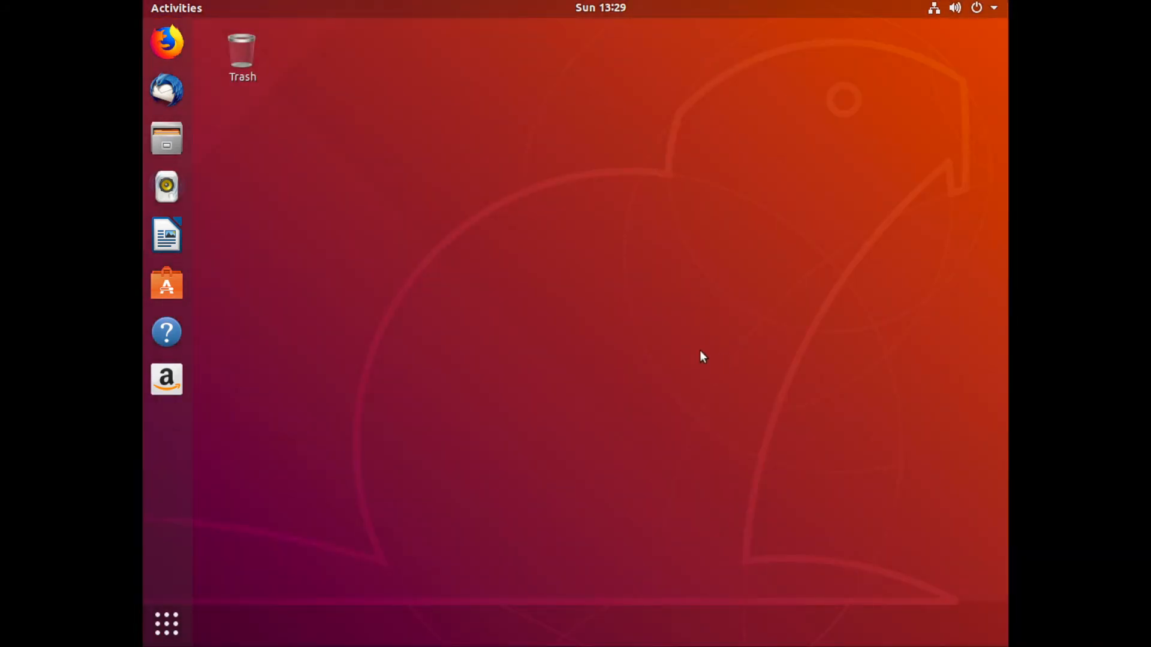
{"action": "key", "text": "ctrl+alt+t"}
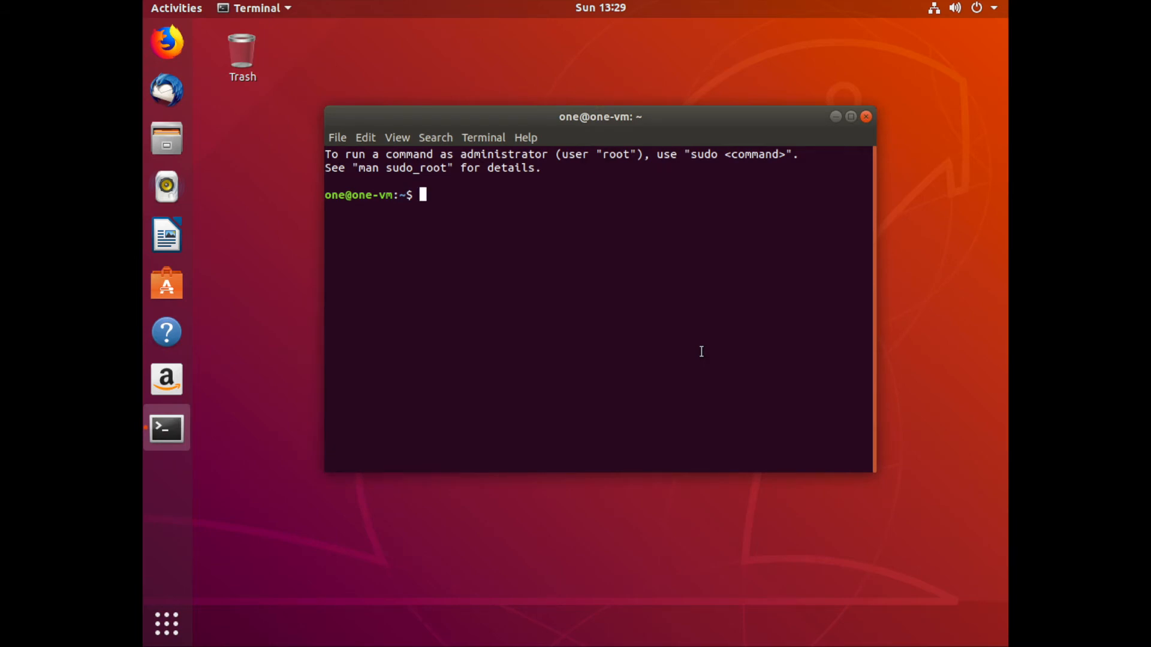
Move and enlarge the terminal window.
{"action": "left_click_drag", "start_coordinate": [326, 107], "coordinate": [242, 41]}
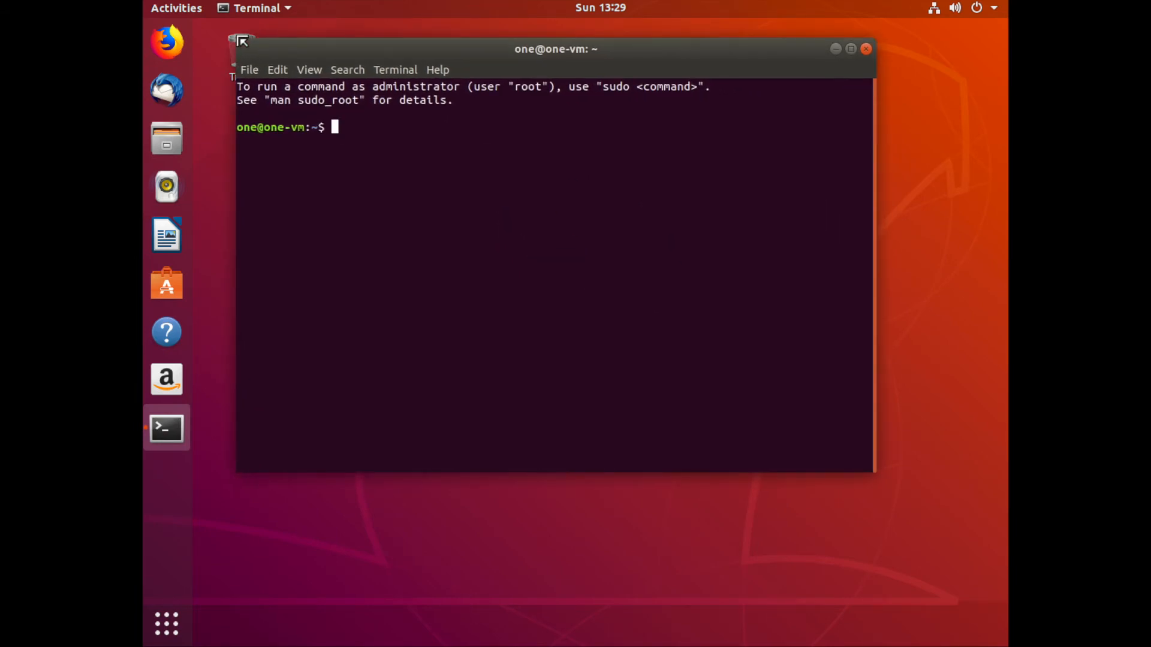
{"action": "left_click_drag", "start_coordinate": [872, 471], "coordinate": [990, 538]}
{"action": "left_click_drag", "start_coordinate": [678, 47], "coordinate": [652, 41]}
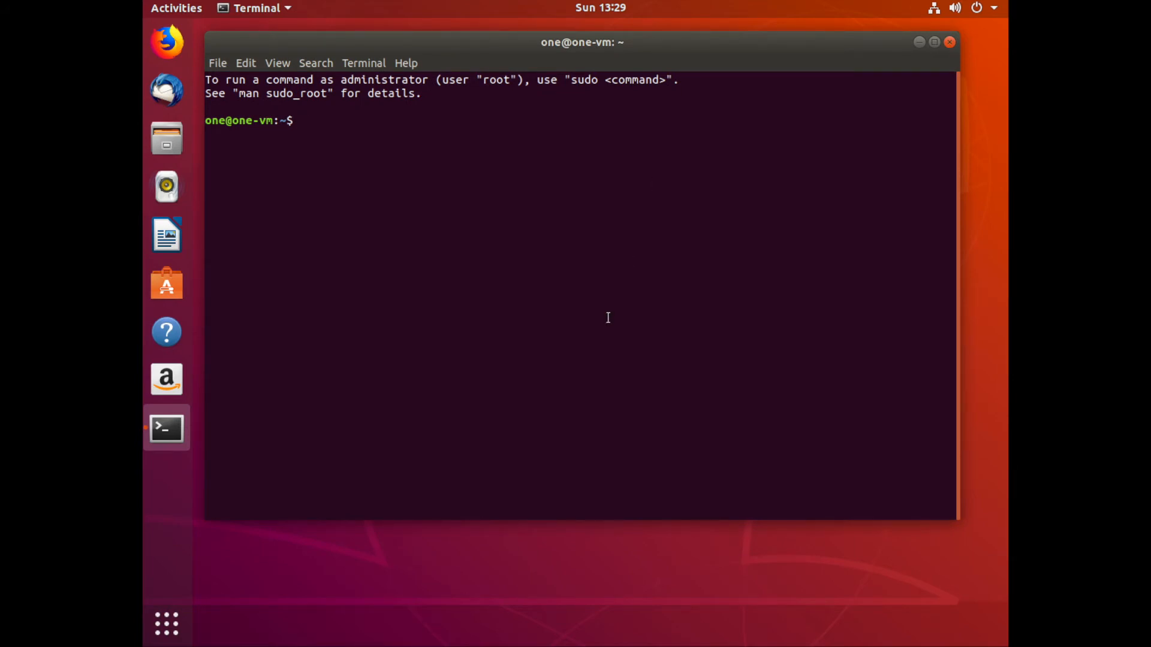
Run sudo apt update, entering the account password when prompted.
{"action": "type", "text": "sudo apt update"}
{"action": "key", "text": "Return"}
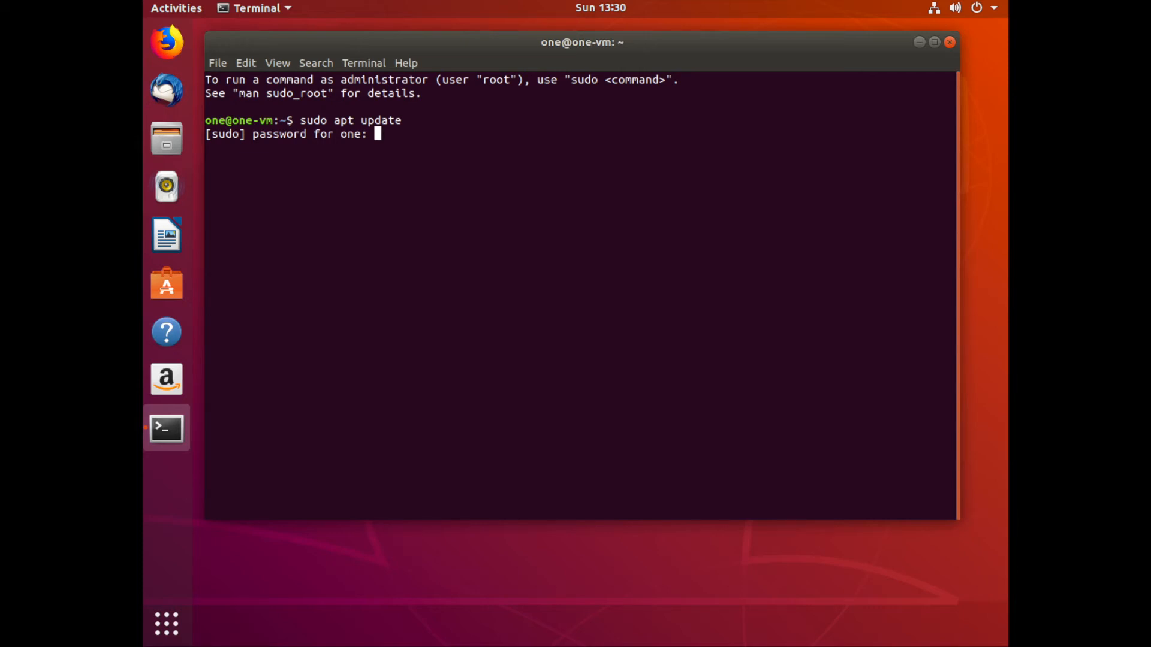
{"action": "key", "text": "Return"}
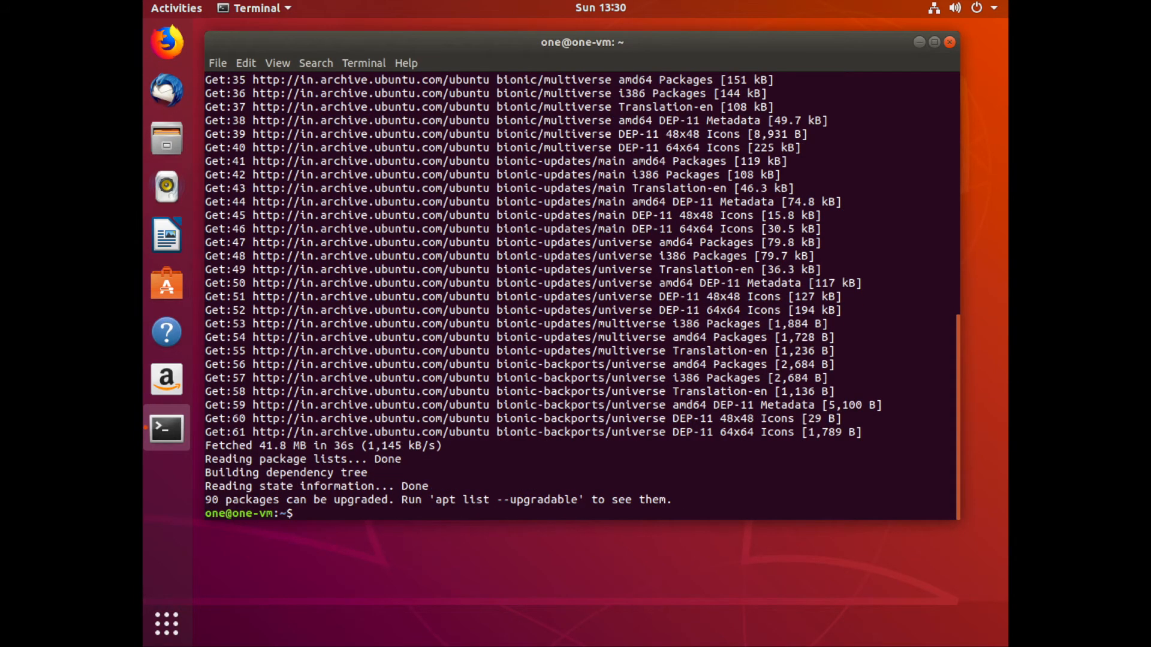
Run sudo apt upgrade and review the listed packages, download size and disk space.
{"action": "type", "text": "sudo apt upgrade"}
{"action": "key", "text": "Return"}
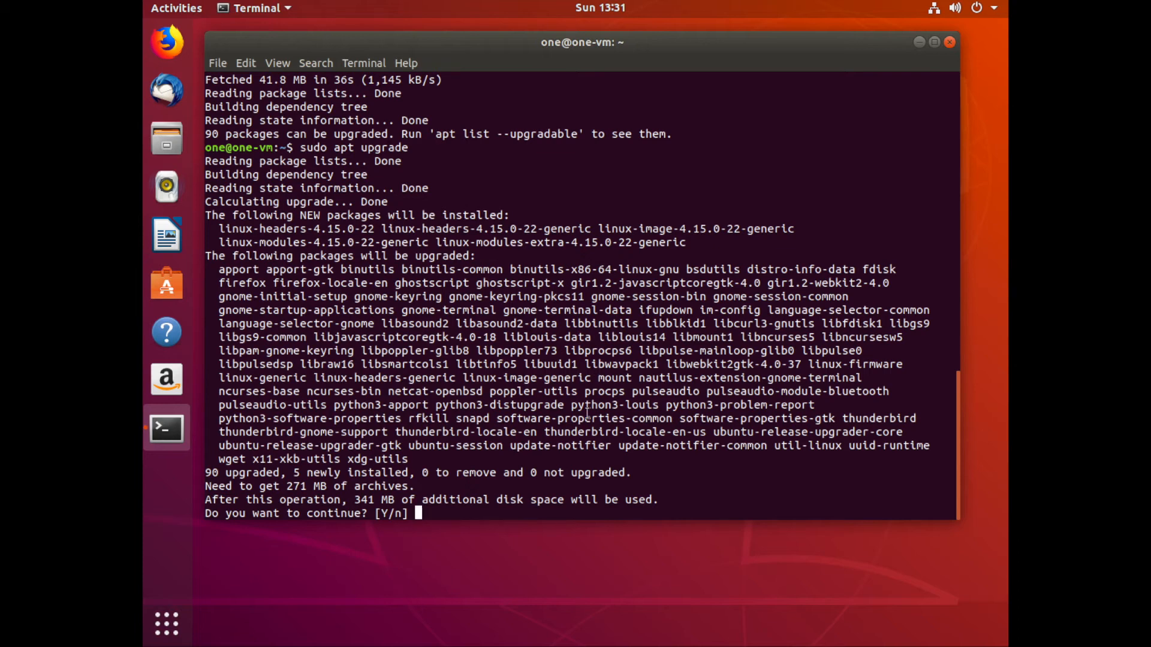
{"action": "left_click_drag", "start_coordinate": [281, 487], "coordinate": [409, 489]}
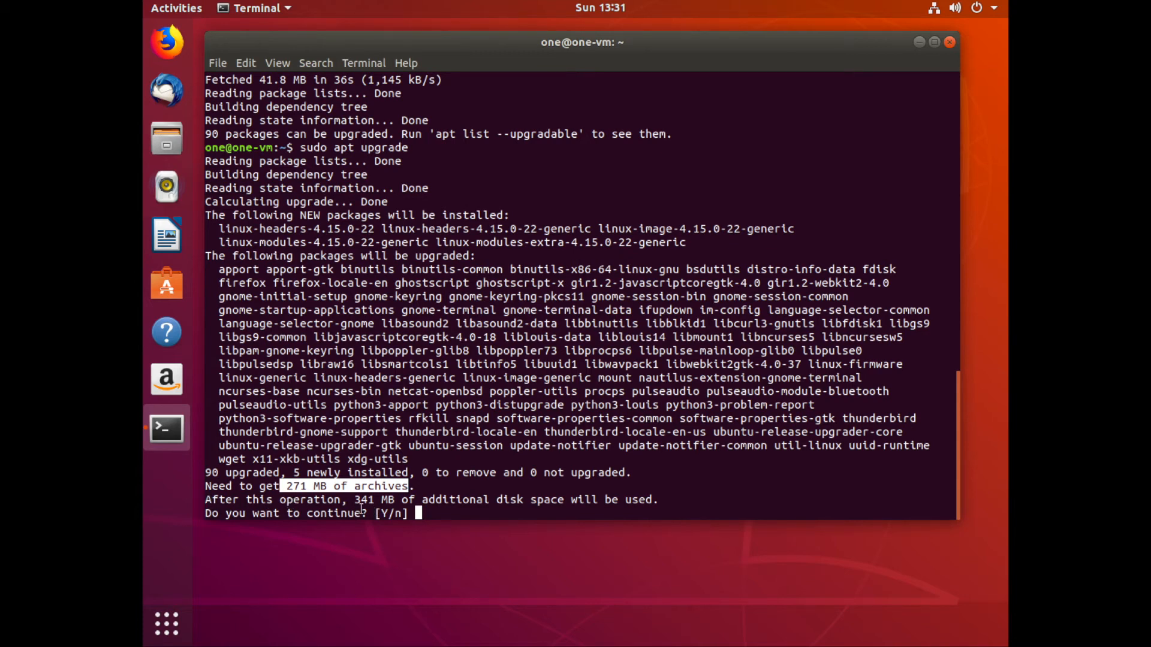
{"action": "left_click_drag", "start_coordinate": [354, 500], "coordinate": [543, 502]}
{"action": "left_click", "coordinate": [593, 506]}
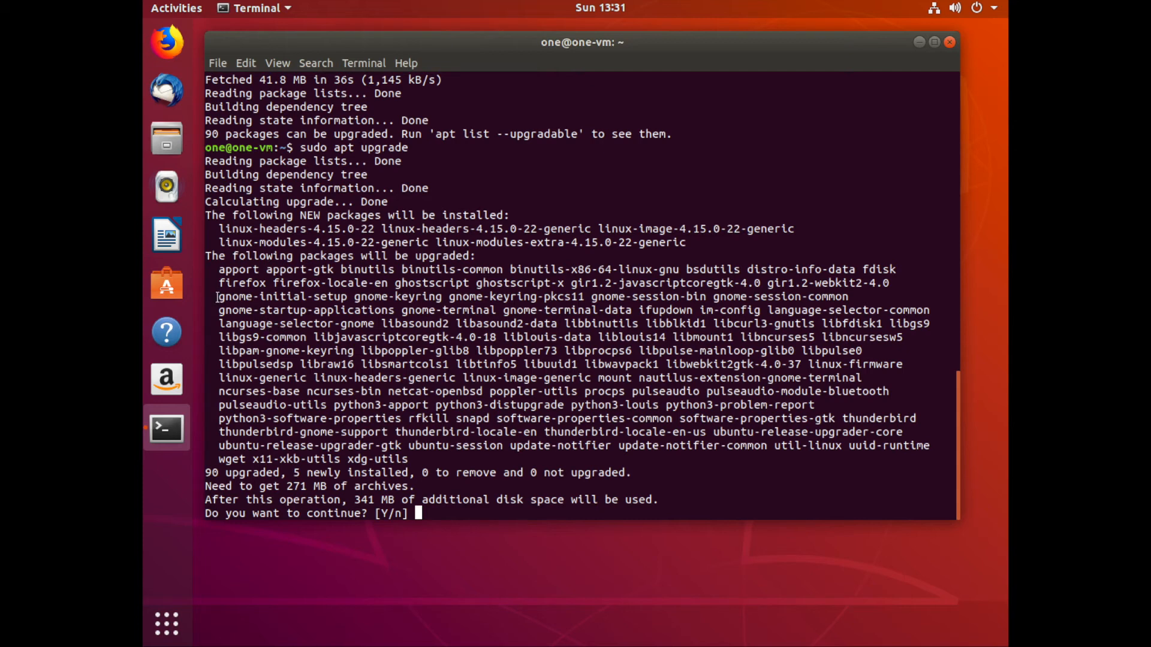
{"action": "left_click_drag", "start_coordinate": [218, 269], "coordinate": [407, 459]}
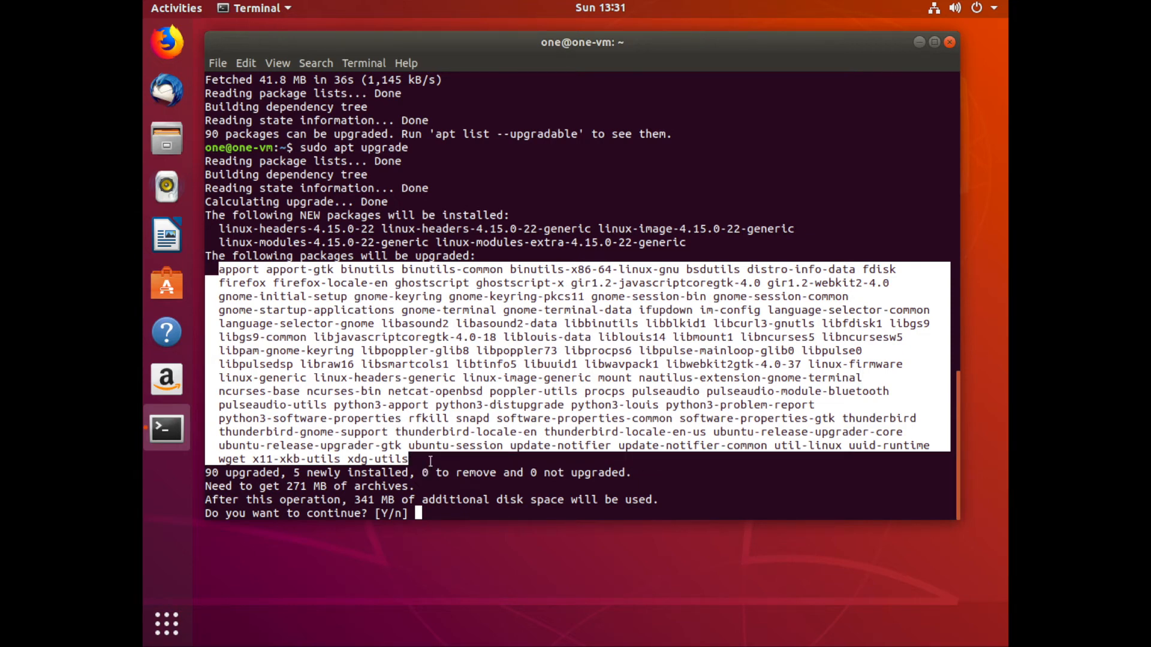
{"action": "left_click", "coordinate": [431, 461]}
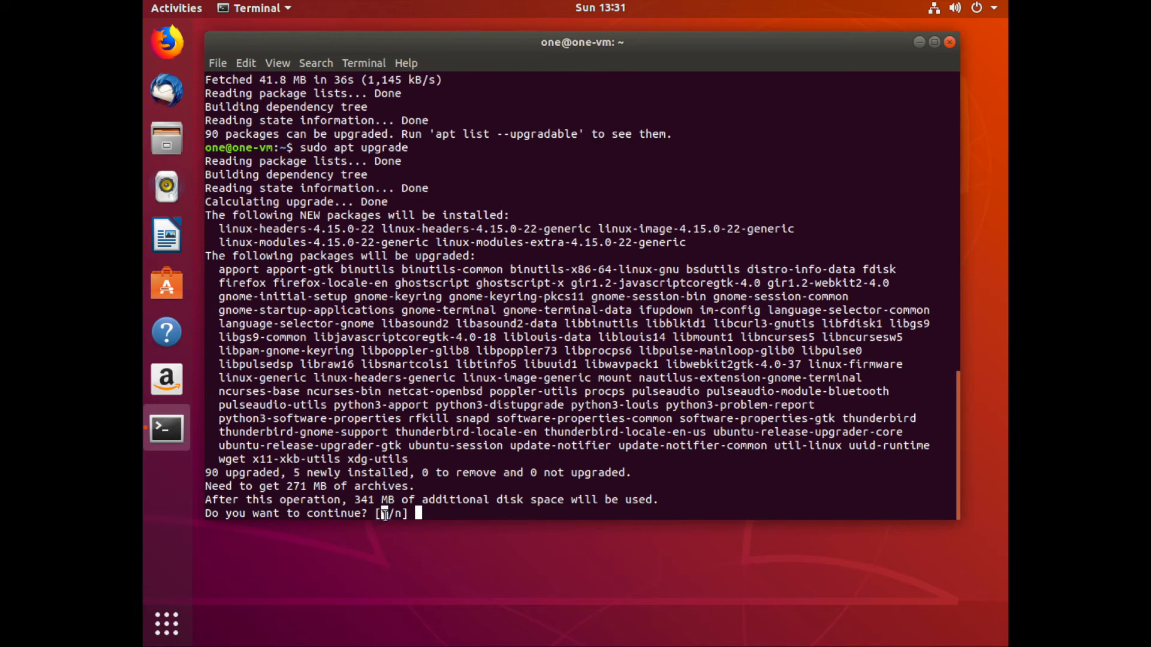
Confirm the upgrade and close the terminal once it completes.
{"action": "type", "text": "y"}
{"action": "key", "text": "BackSpace"}
{"action": "key", "text": "Return"}
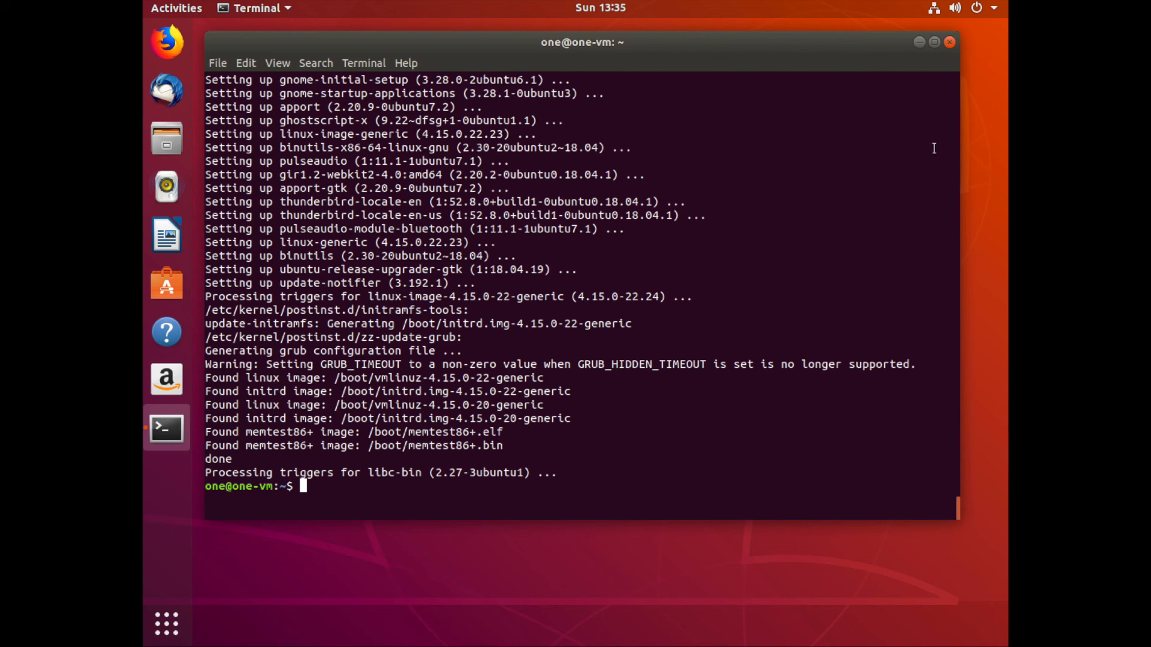
{"action": "left_click", "coordinate": [948, 42]}
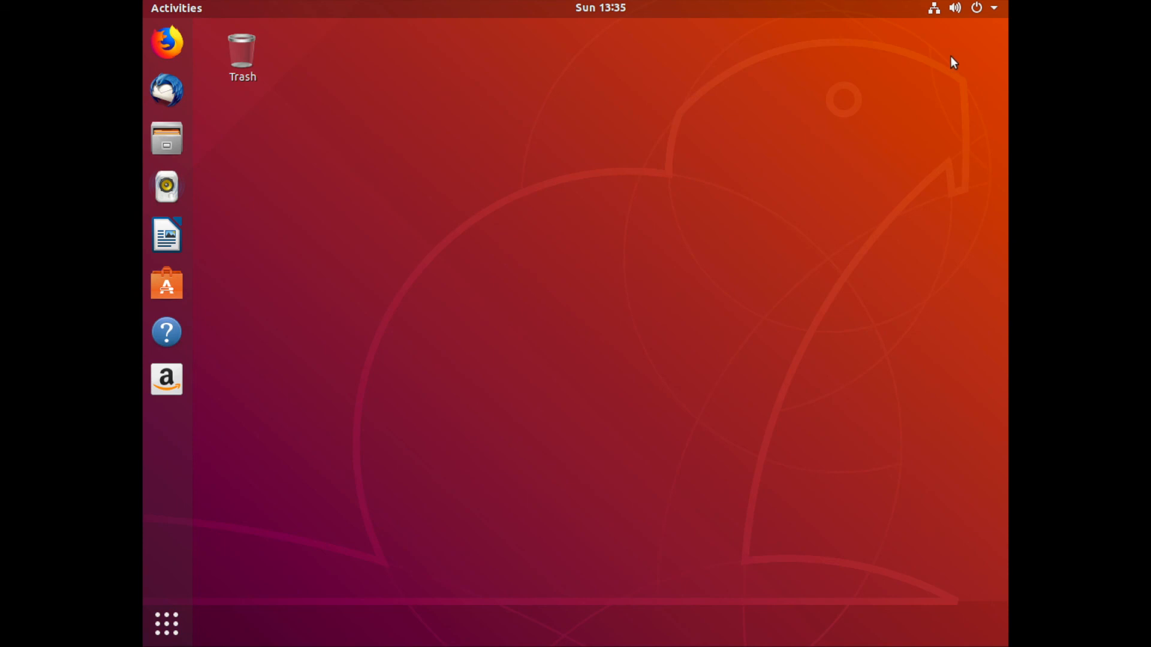
Open the power off dialog from the system menu.
{"action": "left_click", "coordinate": [992, 11]}
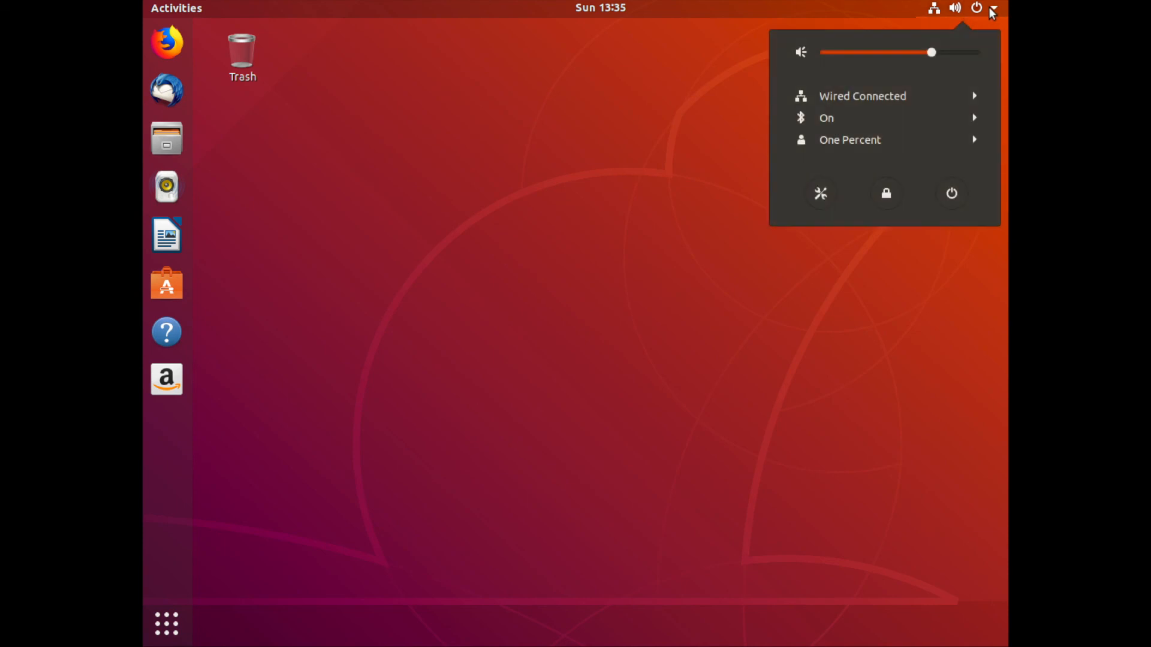
{"action": "left_click", "coordinate": [941, 205]}
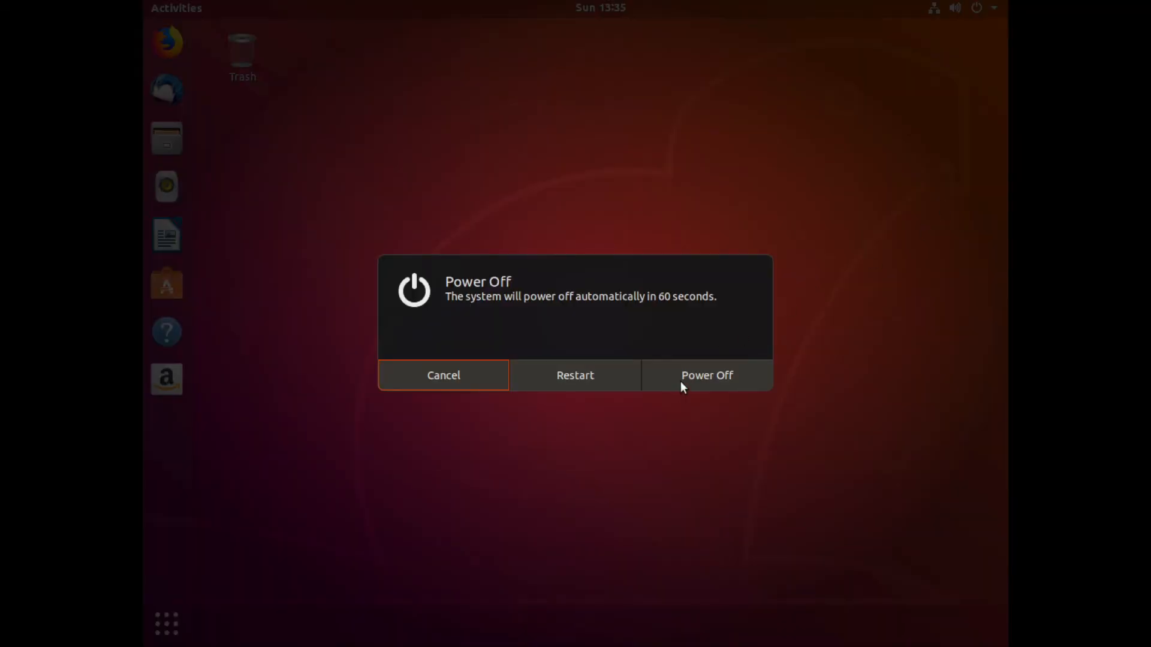